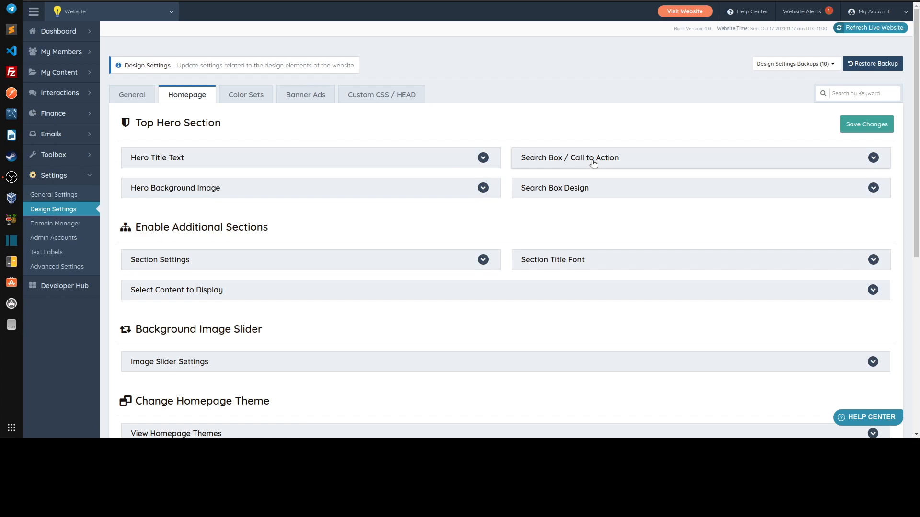
- Expand the Search Box / Call to Action settings and examine the field labels of the search form on the live homepage
{"action": "left_click", "coordinate": [593, 163]}
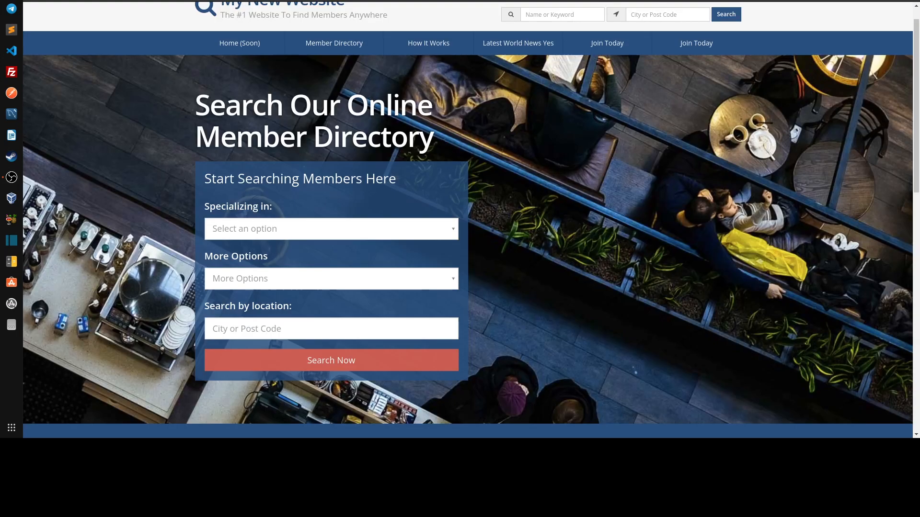
{"action": "scroll", "coordinate": [237, 182], "scroll_direction": "down", "scroll_amount": 1}
{"action": "double_click", "coordinate": [233, 159]}
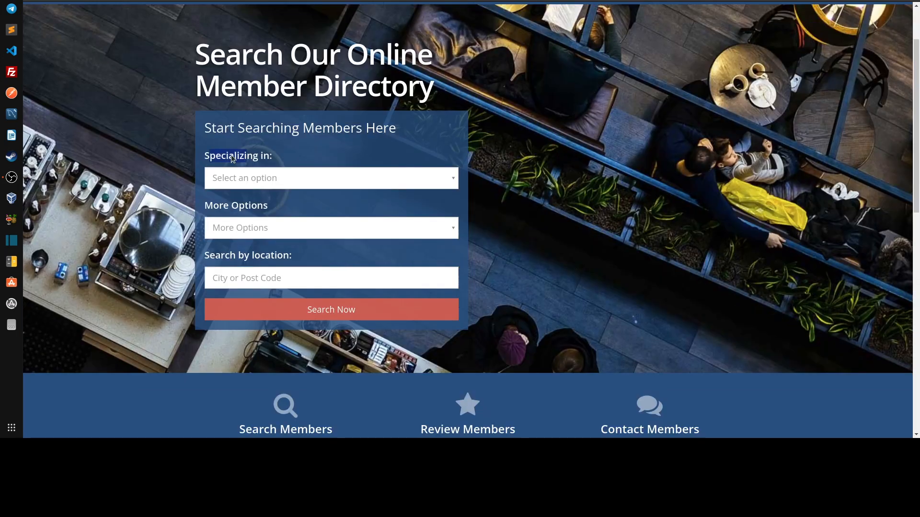
{"action": "left_click_drag", "start_coordinate": [204, 212], "coordinate": [291, 213]}
{"action": "left_click_drag", "start_coordinate": [211, 251], "coordinate": [287, 258]}
- In the homepage member search form, try Coffee under Specializing in and switch the selection to Lipton
{"action": "left_click", "coordinate": [250, 179]}
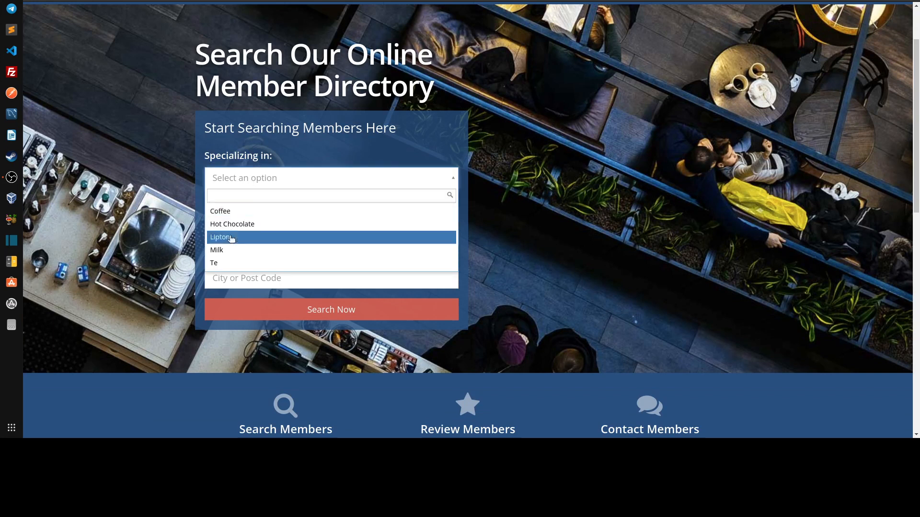
{"action": "scroll", "coordinate": [231, 220], "scroll_direction": "down", "scroll_amount": 1}
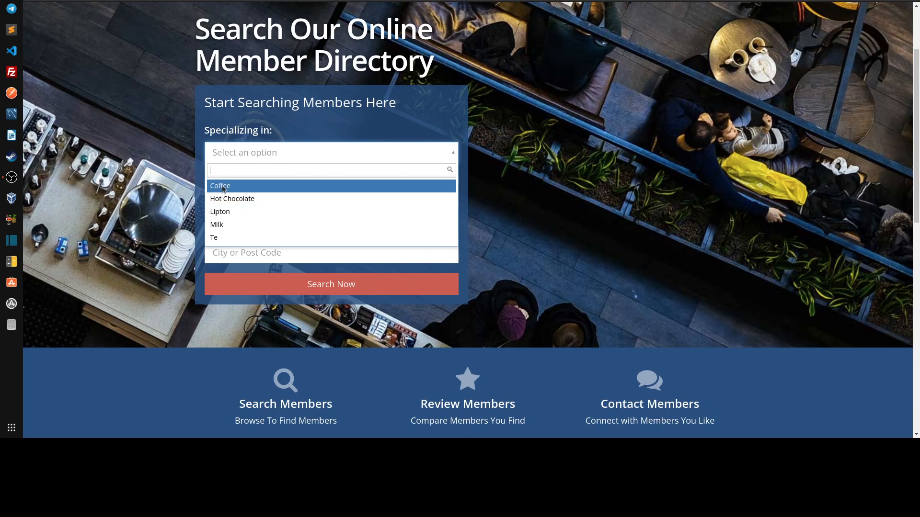
{"action": "left_click", "coordinate": [223, 190]}
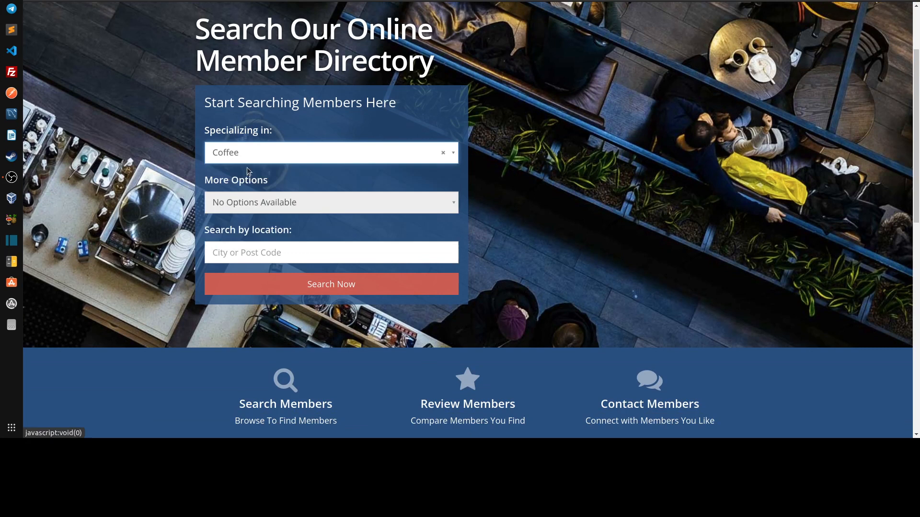
{"action": "left_click", "coordinate": [218, 153]}
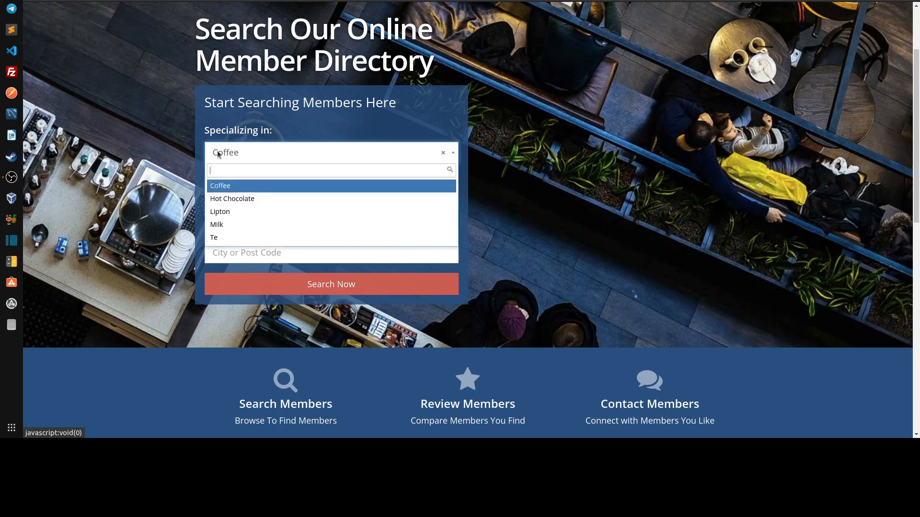
{"action": "left_click", "coordinate": [229, 211]}
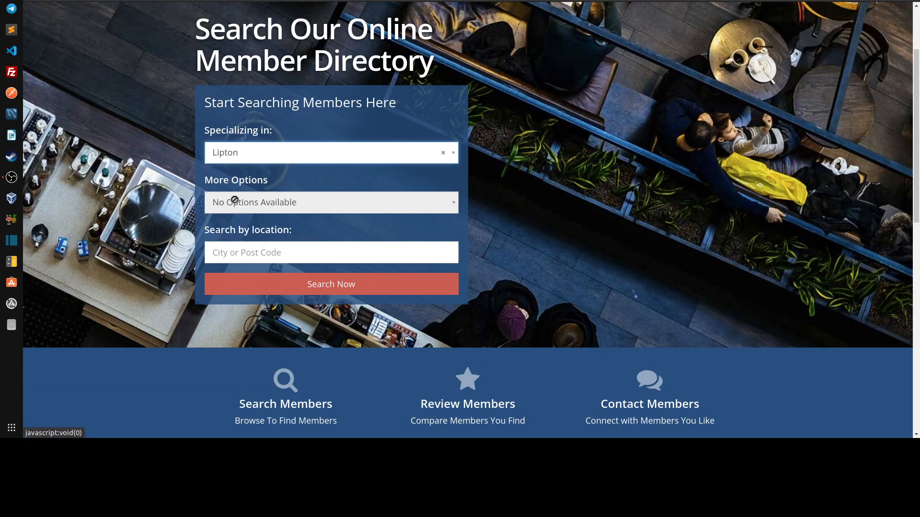
- Review the choices offered under Specializing in on the homepage search form without changing the selection
{"action": "left_click", "coordinate": [240, 154]}
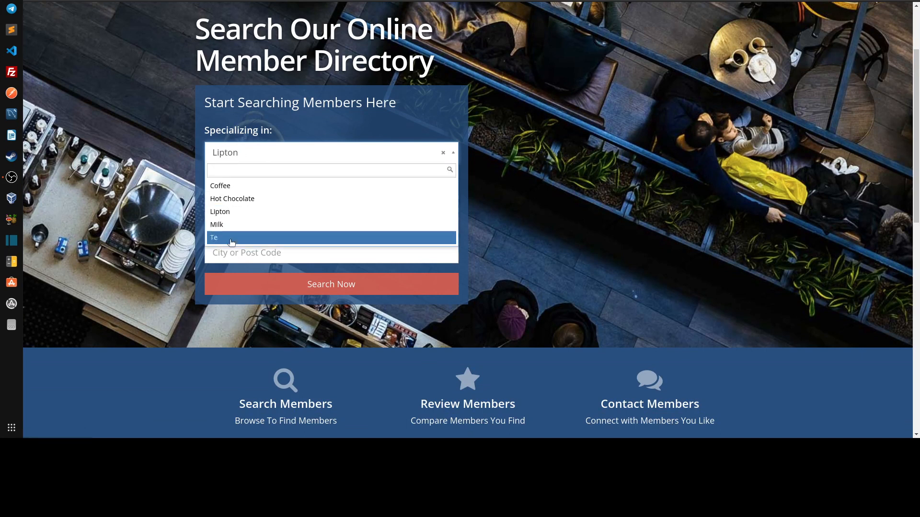
{"action": "left_click", "coordinate": [149, 206]}
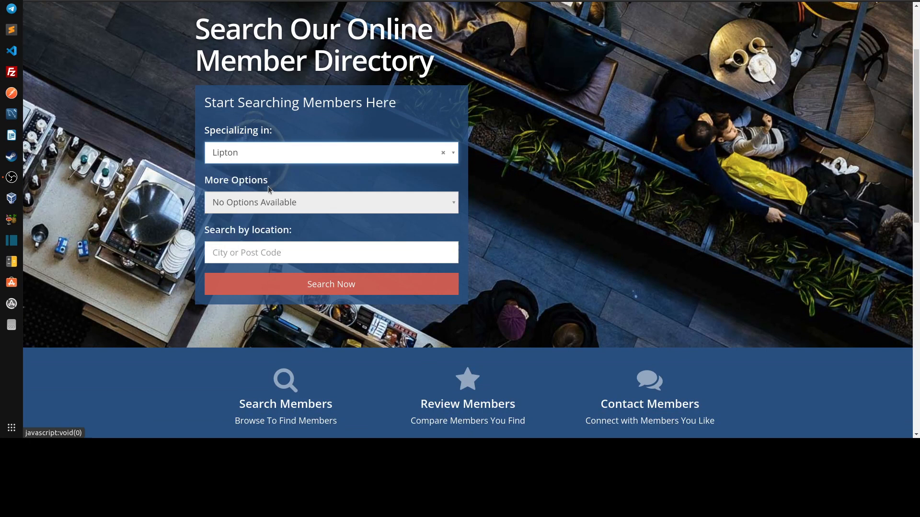
{"action": "scroll", "coordinate": [243, 158], "scroll_direction": "up", "scroll_amount": 3}
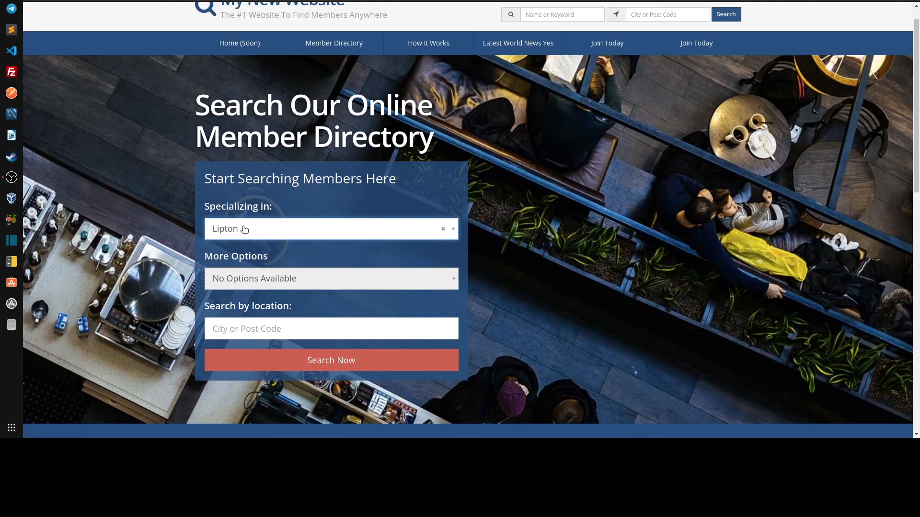
{"action": "left_click", "coordinate": [242, 227]}
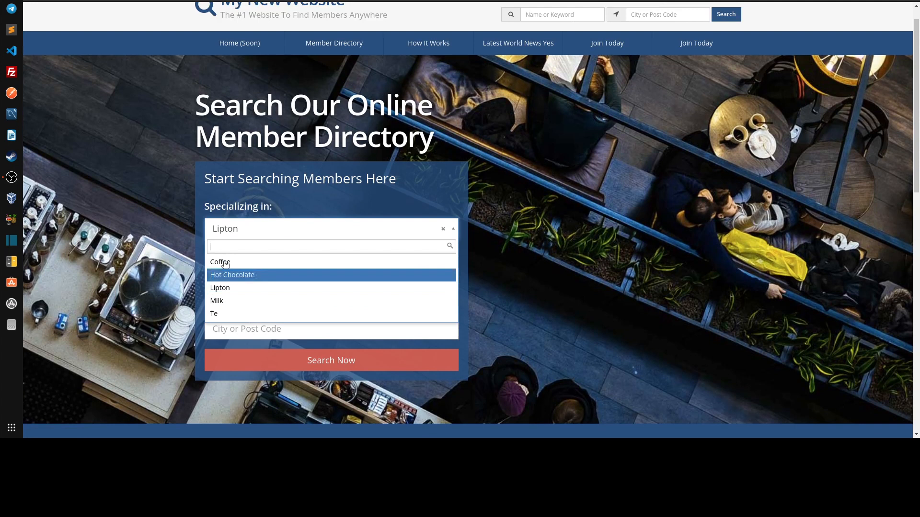
{"action": "left_click", "coordinate": [179, 293]}
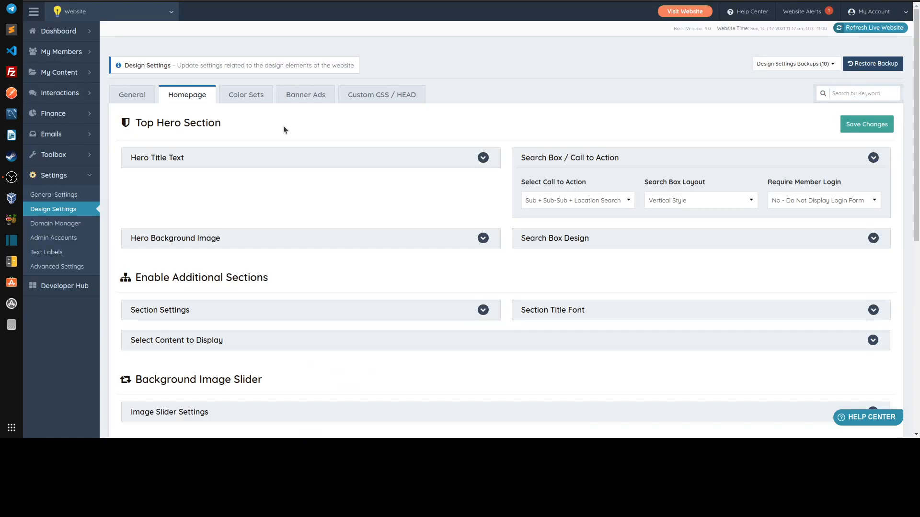
- Review the Select Call to Action choices for the homepage search box in Design Settings, keeping the existing selection
{"action": "left_click", "coordinate": [534, 203]}
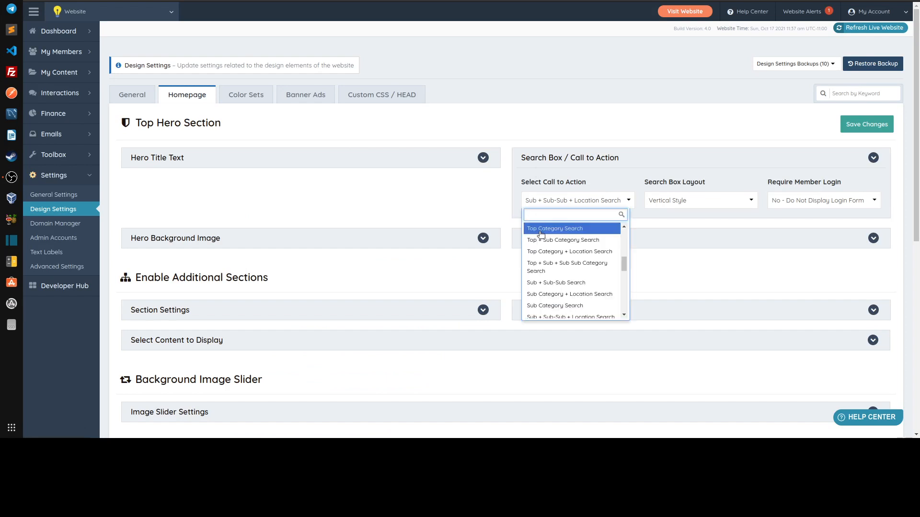
{"action": "scroll", "coordinate": [546, 242], "scroll_direction": "up", "scroll_amount": 4}
{"action": "scroll", "coordinate": [545, 243], "scroll_direction": "down", "scroll_amount": 4}
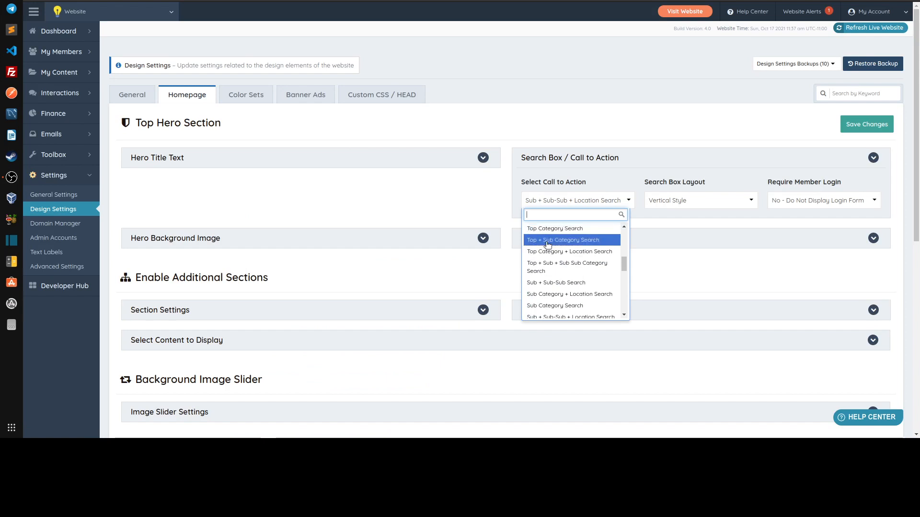
{"action": "left_click", "coordinate": [544, 196]}
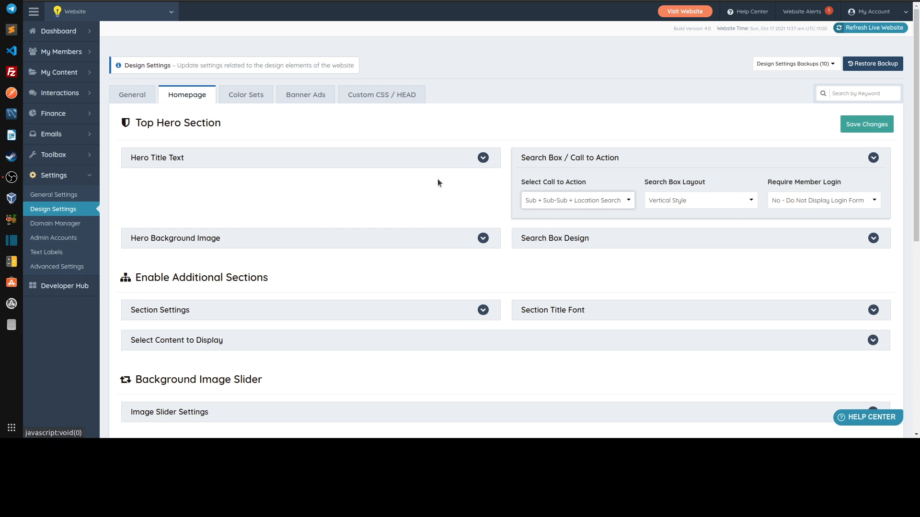
- Open Member Categories in a new tab and examine the names and IDs of the top-level categories
{"action": "mouse_move", "coordinate": [72, 56]}
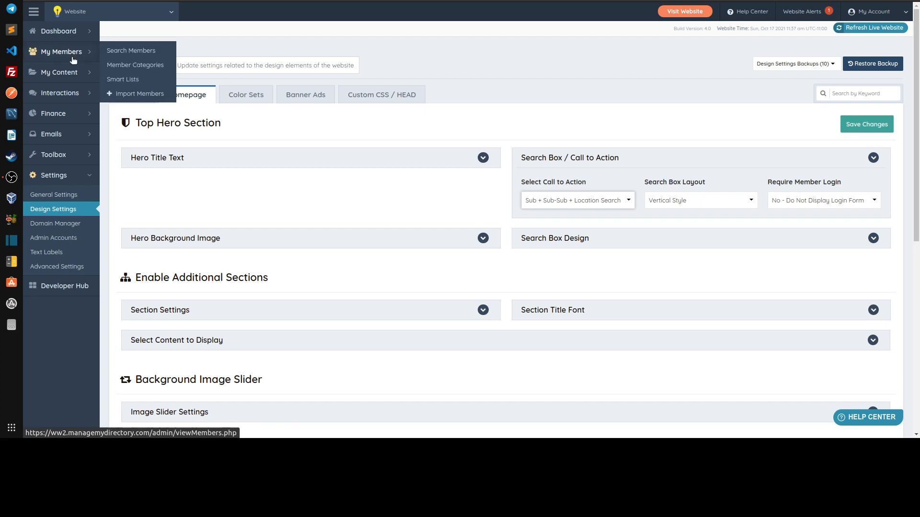
{"action": "middle_click", "coordinate": [129, 65]}
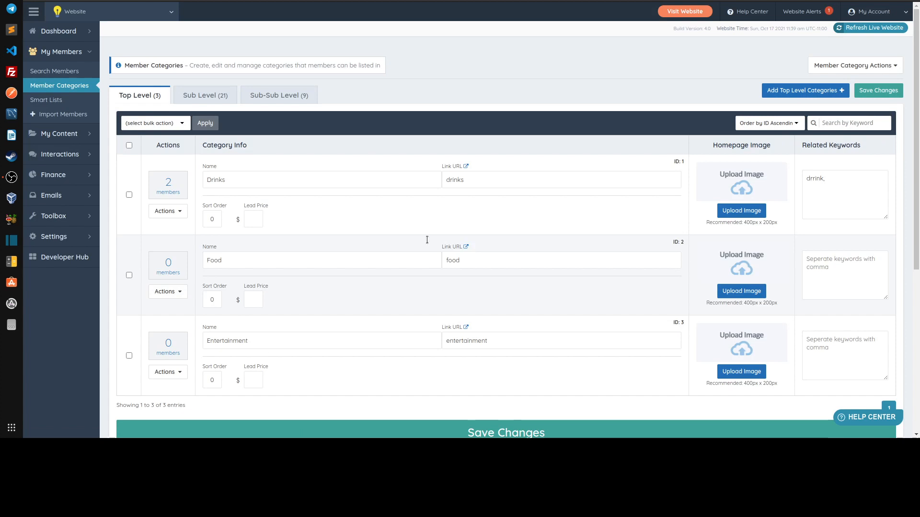
{"action": "left_click_drag", "start_coordinate": [671, 162], "coordinate": [681, 161]}
{"action": "left_click", "coordinate": [680, 161]}
{"action": "triple_click", "coordinate": [680, 161]}
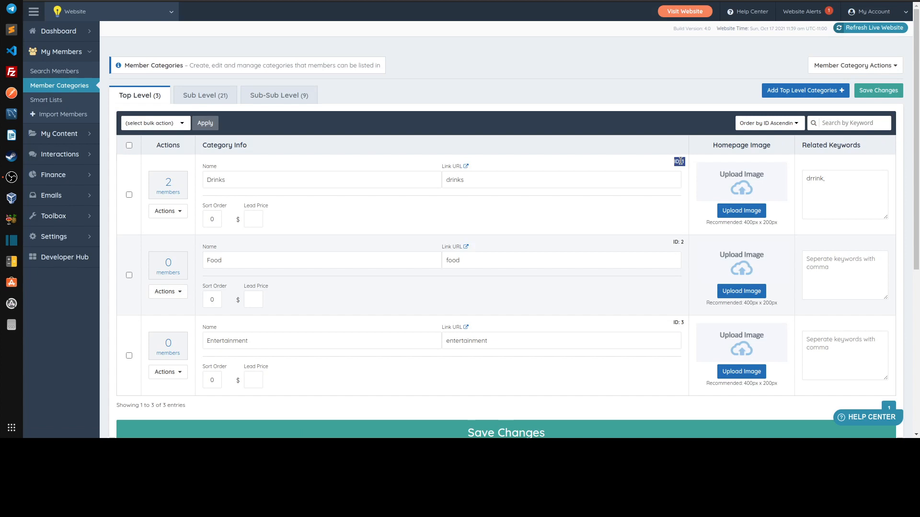
{"action": "left_click", "coordinate": [680, 161]}
{"action": "left_click_drag", "start_coordinate": [262, 341], "coordinate": [177, 334]}
{"action": "left_click", "coordinate": [690, 310]}
{"action": "left_click_drag", "start_coordinate": [688, 323], "coordinate": [682, 323]}
{"action": "left_click", "coordinate": [676, 169]}
- Compare the Entertainment top-level category with the Specializing in choices on the homepage search form
{"action": "mouse_move", "coordinate": [71, 214]}
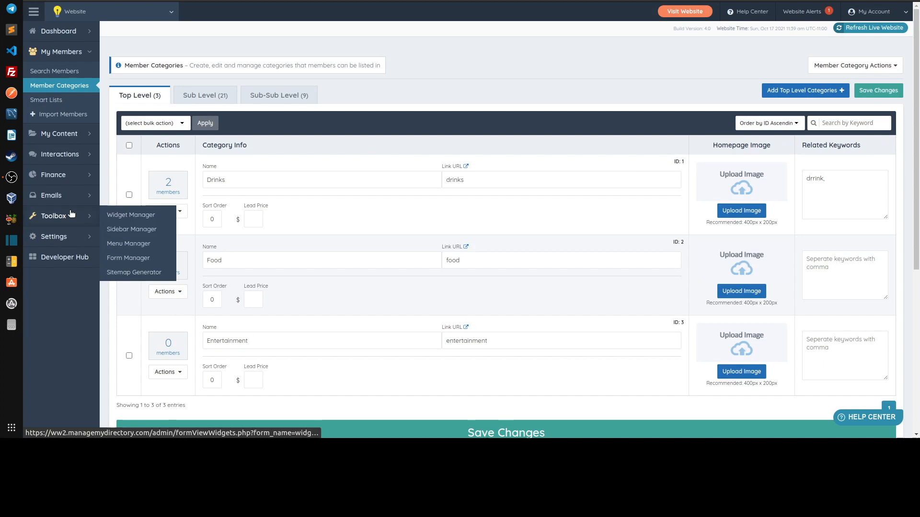
{"action": "mouse_move", "coordinate": [62, 195]}
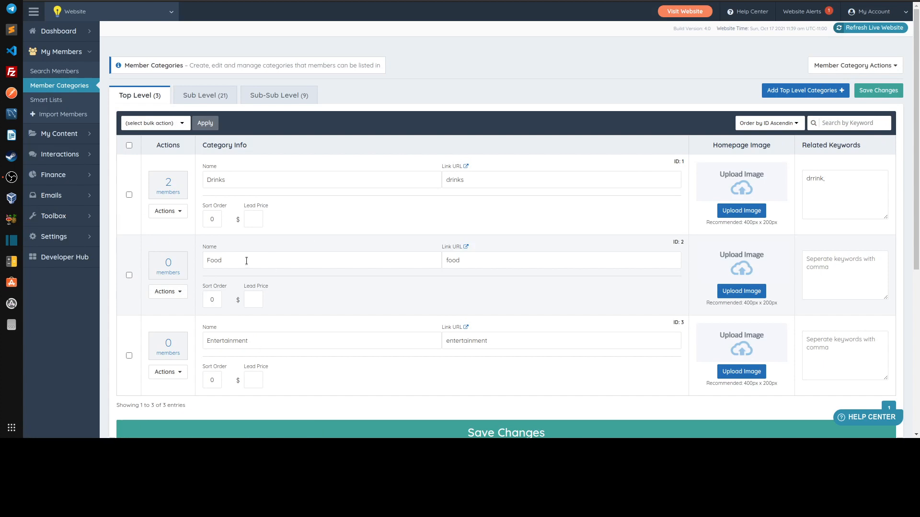
{"action": "left_click_drag", "start_coordinate": [271, 341], "coordinate": [169, 338]}
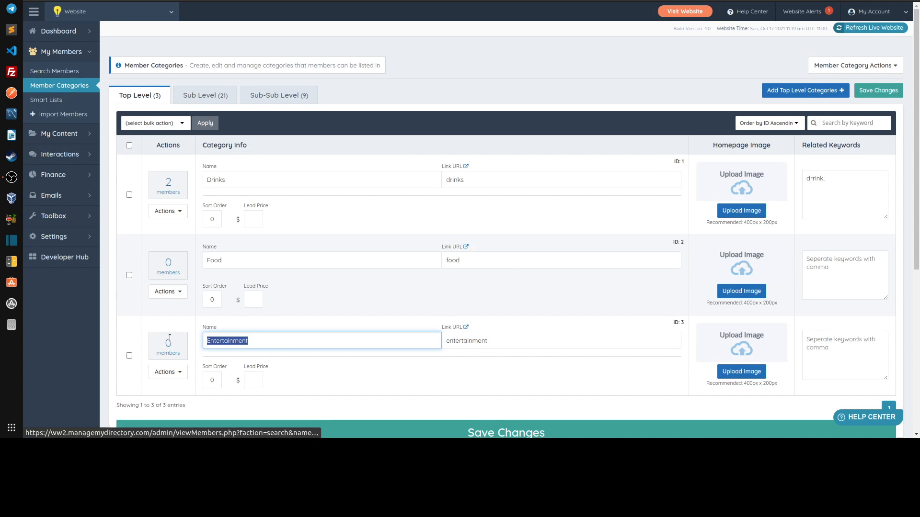
{"action": "key", "text": "Home"}
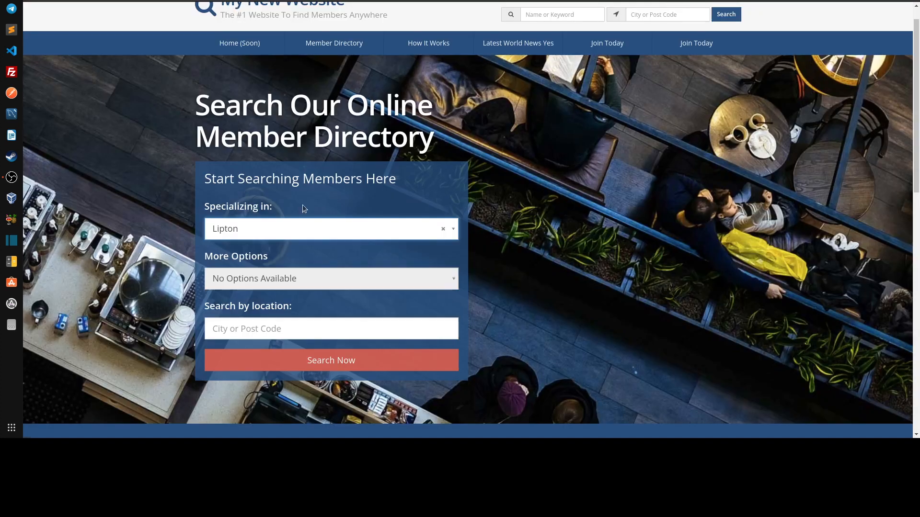
{"action": "left_click", "coordinate": [283, 225]}
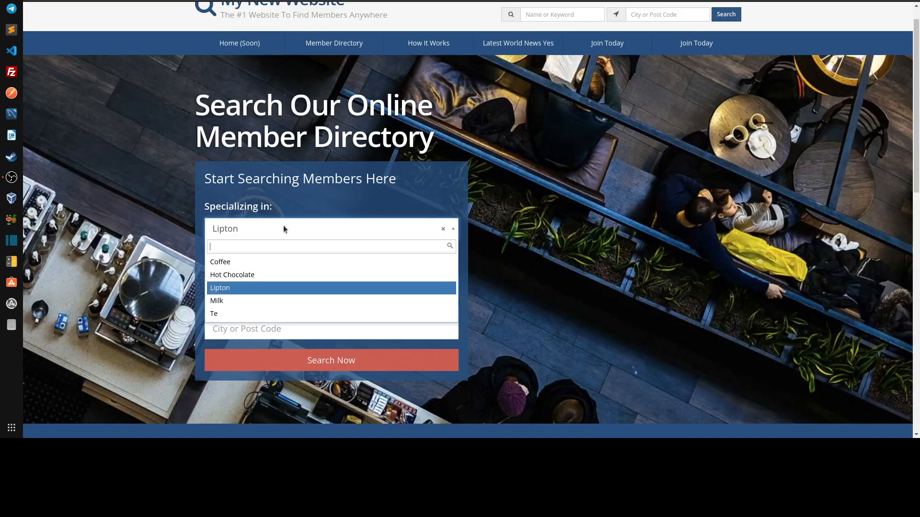
{"action": "left_click", "coordinate": [247, 226]}
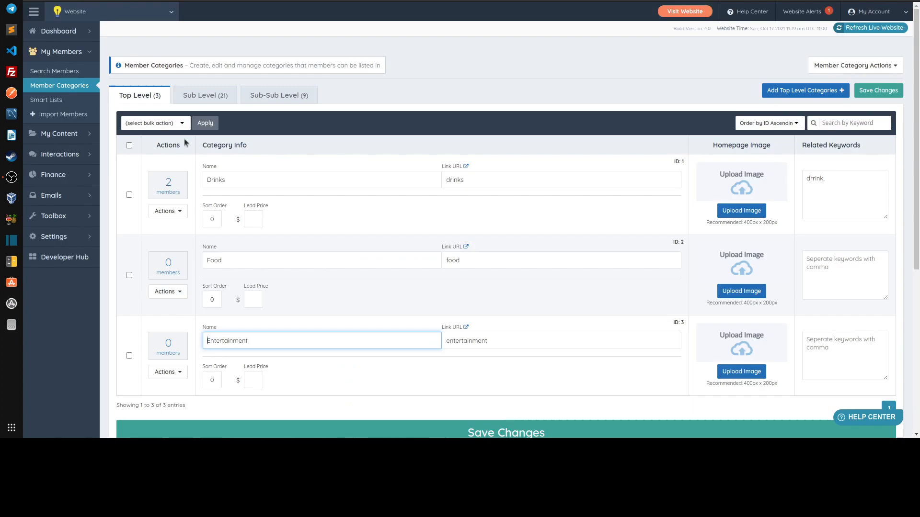
- Show the sub-level member categories and examine which top-level category each one belongs to
{"action": "left_click", "coordinate": [201, 98]}
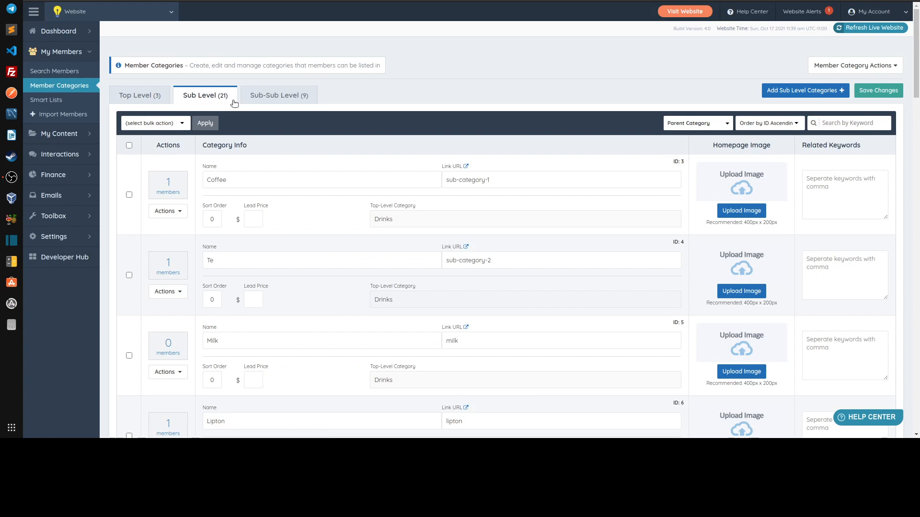
{"action": "scroll", "coordinate": [323, 213], "scroll_direction": "down", "scroll_amount": 1}
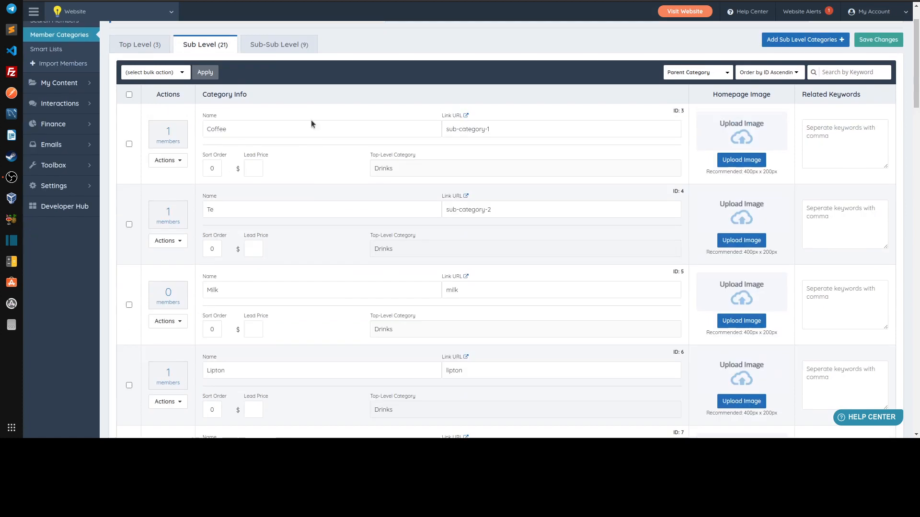
{"action": "scroll", "coordinate": [329, 89], "scroll_direction": "down", "scroll_amount": 9}
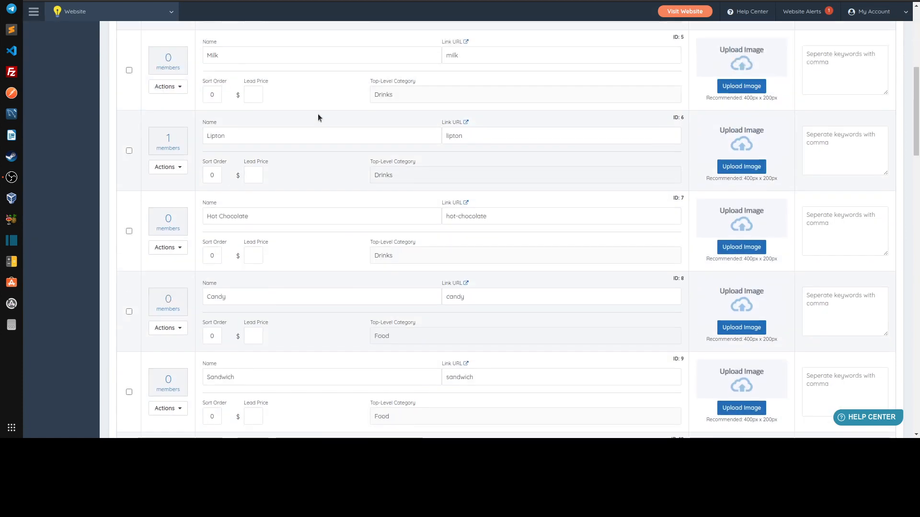
{"action": "scroll", "coordinate": [288, 230], "scroll_direction": "down", "scroll_amount": 3}
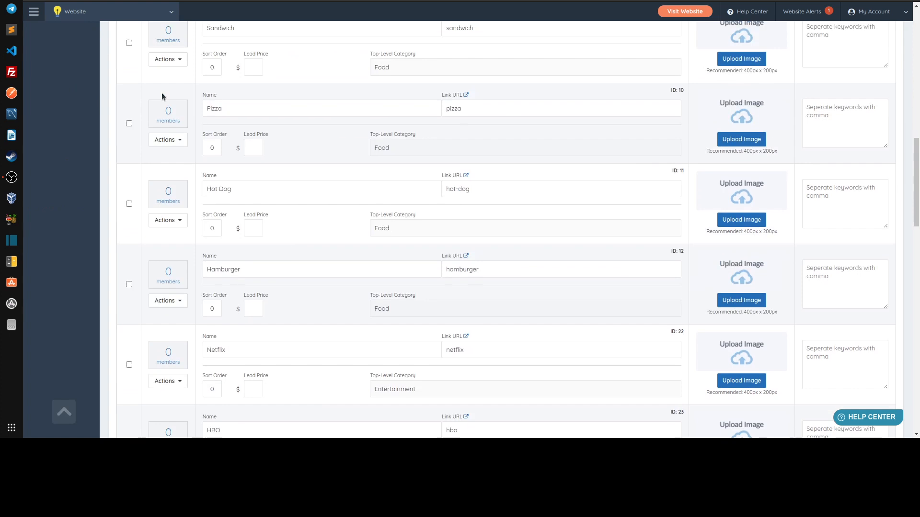
{"action": "scroll", "coordinate": [85, 233], "scroll_direction": "down", "scroll_amount": 7}
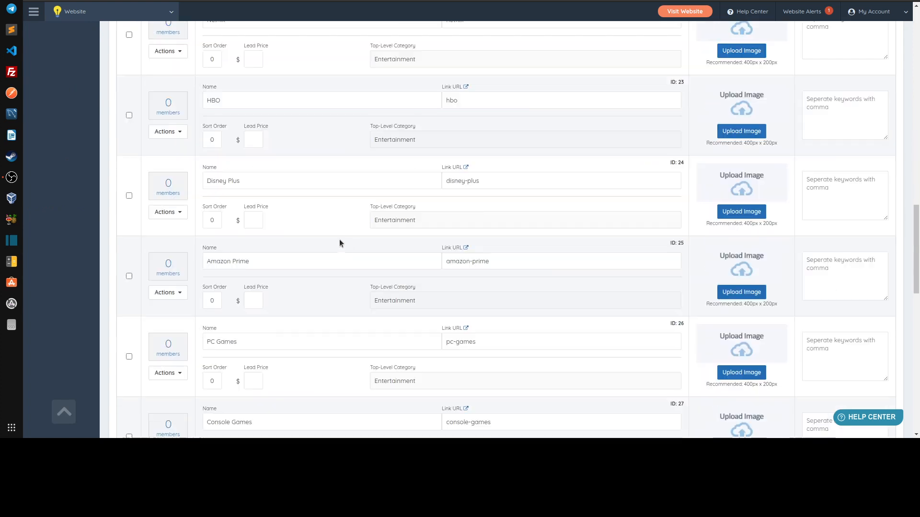
{"action": "left_click_drag", "start_coordinate": [375, 221], "coordinate": [413, 224]}
{"action": "scroll", "coordinate": [412, 223], "scroll_direction": "down", "scroll_amount": 2}
{"action": "left_click_drag", "start_coordinate": [376, 280], "coordinate": [379, 281]}
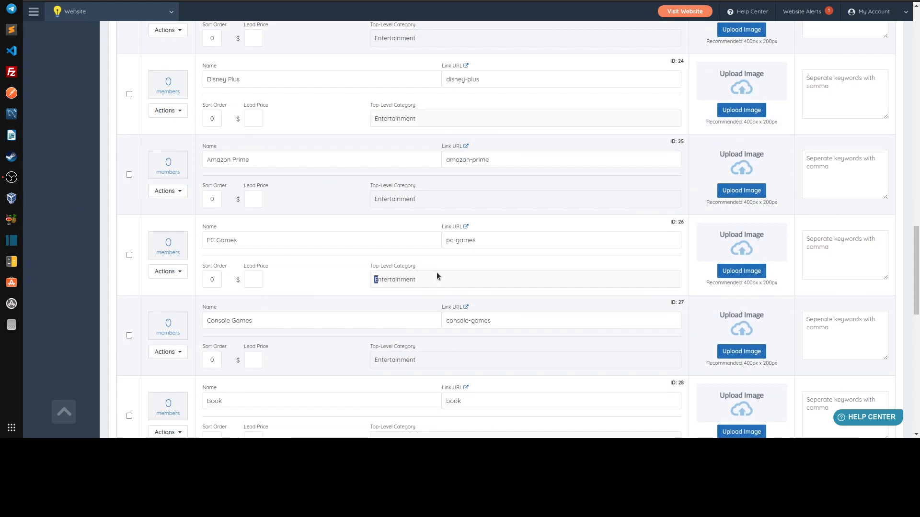
- Examine the remaining Entertainment sub-level categories, including "Confirmed. Paint is Dry" on page 2 of the list
{"action": "scroll", "coordinate": [404, 273], "scroll_direction": "down", "scroll_amount": 6}
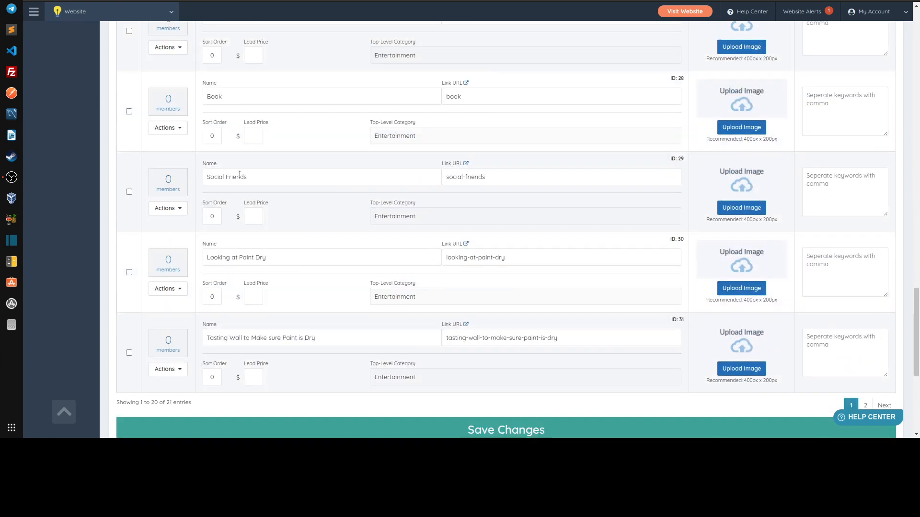
{"action": "scroll", "coordinate": [193, 91], "scroll_direction": "up", "scroll_amount": 1}
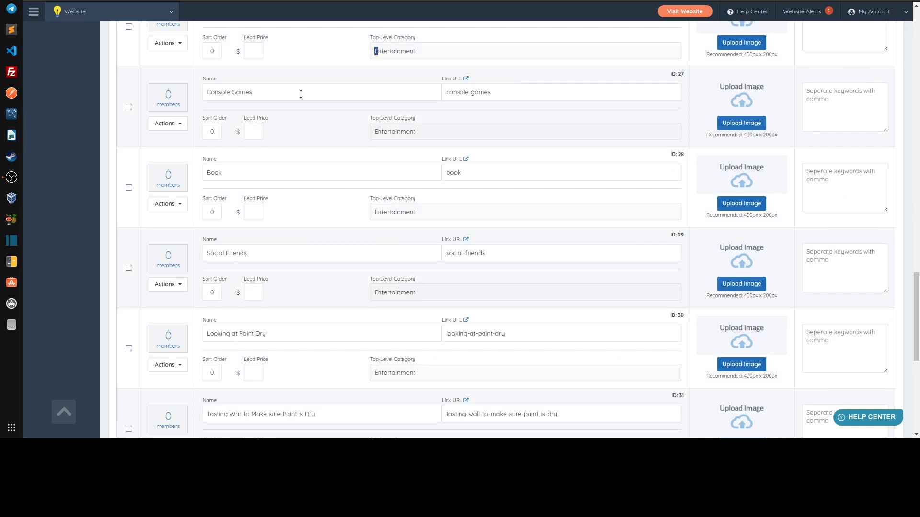
{"action": "scroll", "coordinate": [291, 218], "scroll_direction": "down", "scroll_amount": 3}
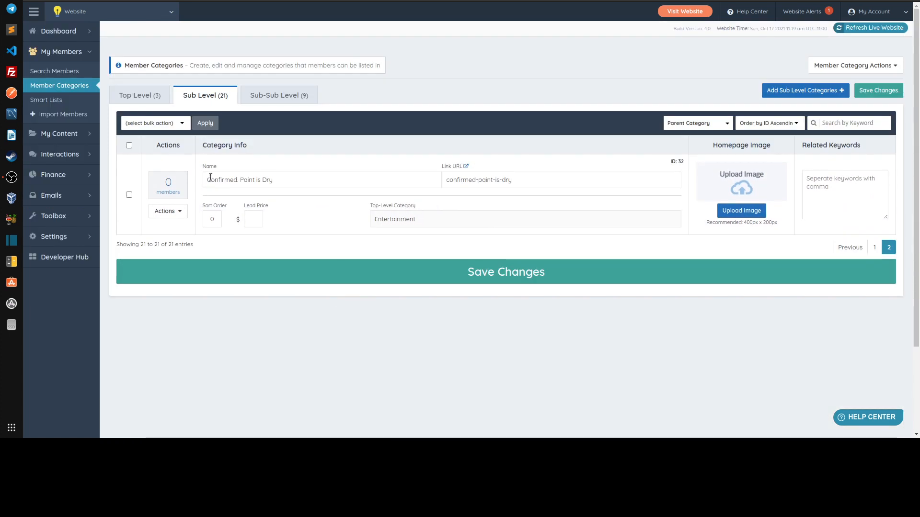
{"action": "left_click_drag", "start_coordinate": [294, 181], "coordinate": [184, 175]}
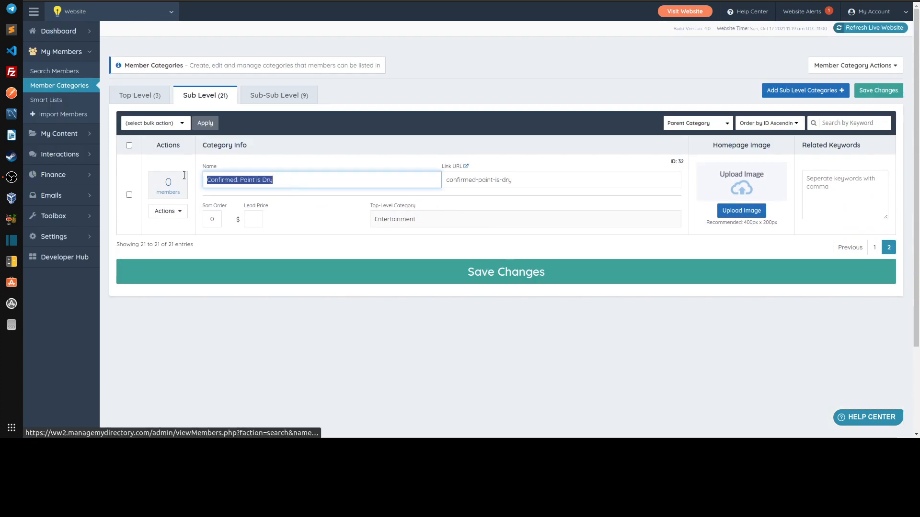
{"action": "left_click", "coordinate": [294, 176]}
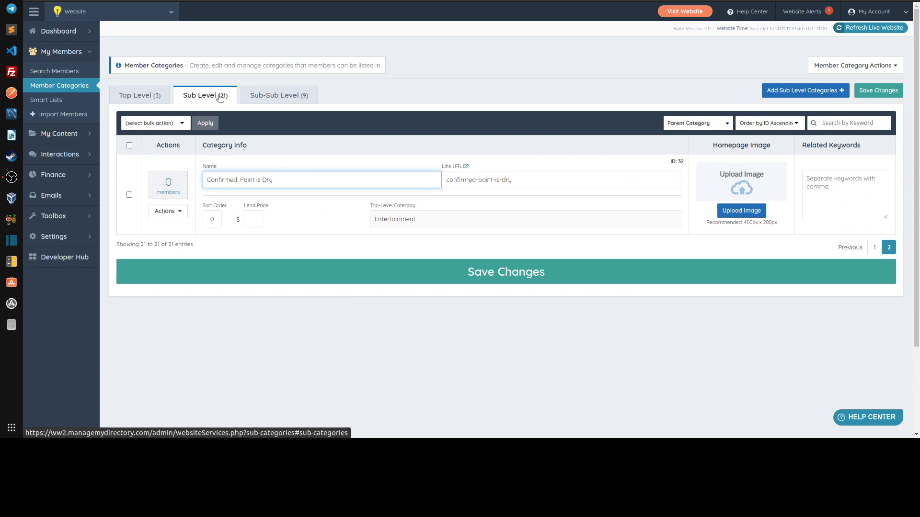
- Examine the top-level and sub-sub-level member categories and their parent categories, returning to the sub-level list
{"action": "left_click", "coordinate": [134, 102]}
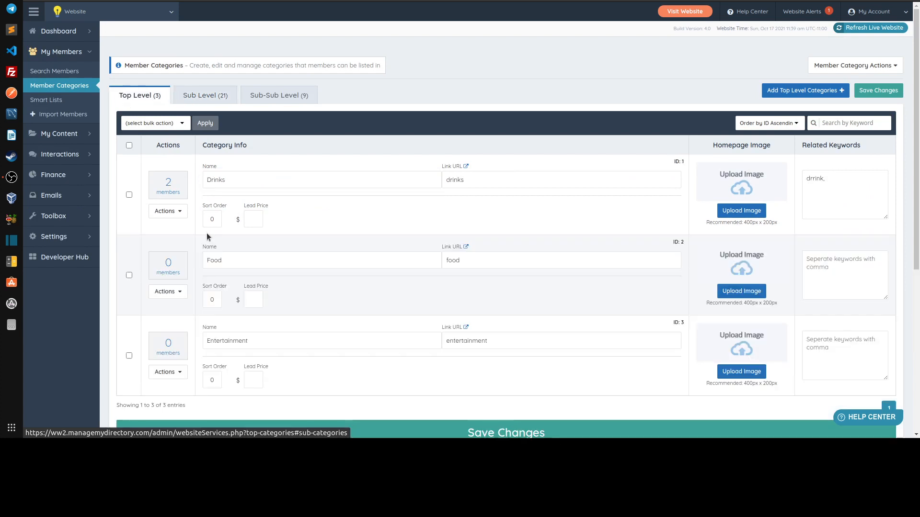
{"action": "left_click", "coordinate": [272, 95]}
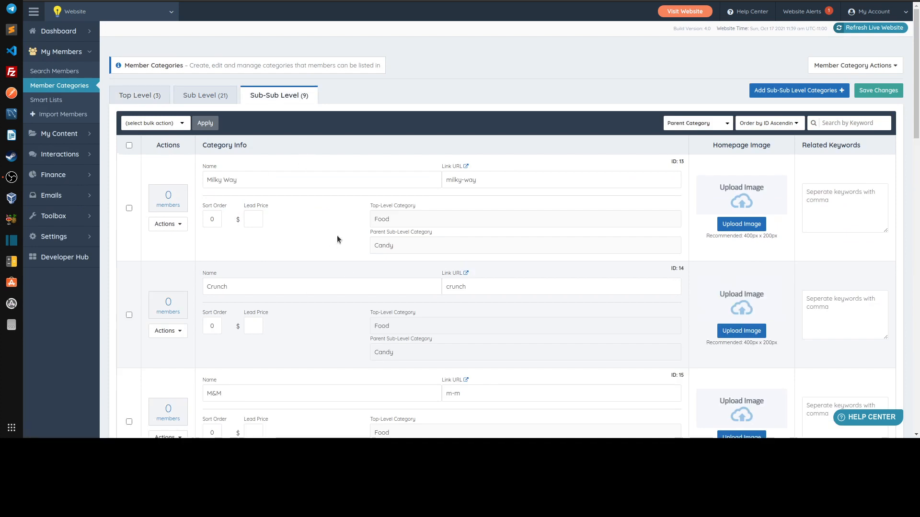
{"action": "scroll", "coordinate": [361, 204], "scroll_direction": "down", "scroll_amount": 1}
{"action": "scroll", "coordinate": [415, 198], "scroll_direction": "down", "scroll_amount": 3}
{"action": "scroll", "coordinate": [415, 198], "scroll_direction": "down", "scroll_amount": 7}
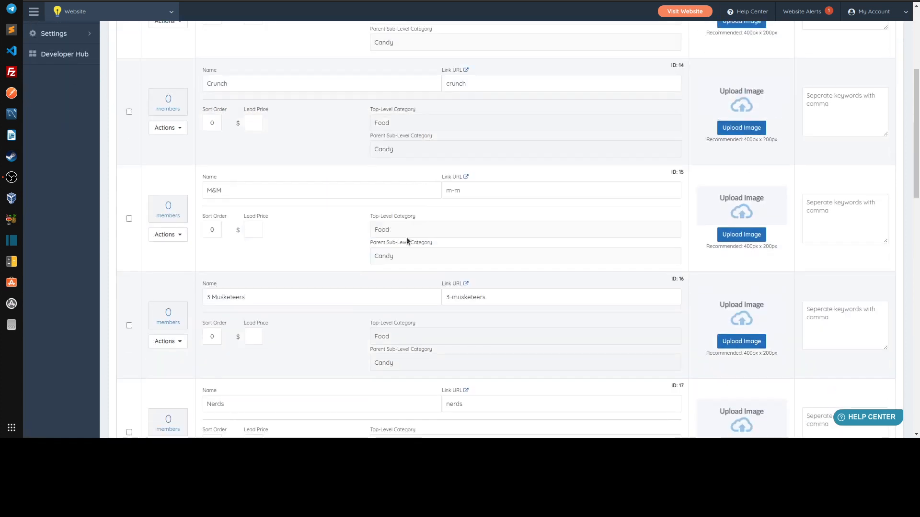
{"action": "scroll", "coordinate": [402, 208], "scroll_direction": "down", "scroll_amount": 7}
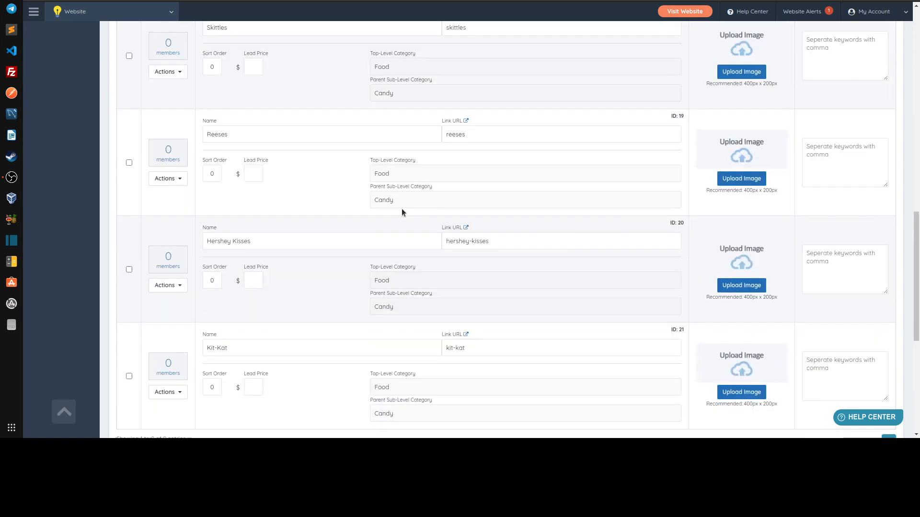
{"action": "scroll", "coordinate": [396, 220], "scroll_direction": "up", "scroll_amount": 10}
{"action": "scroll", "coordinate": [318, 221], "scroll_direction": "up", "scroll_amount": 10}
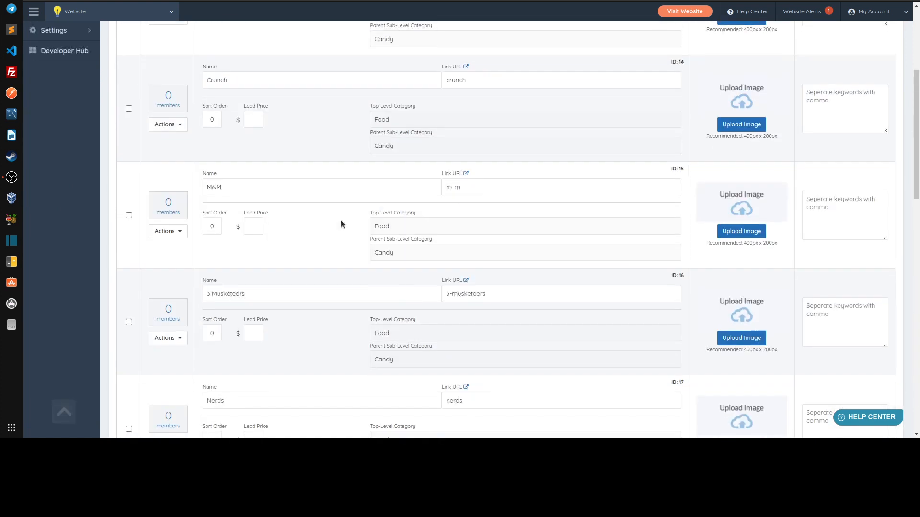
{"action": "left_click", "coordinate": [194, 96]}
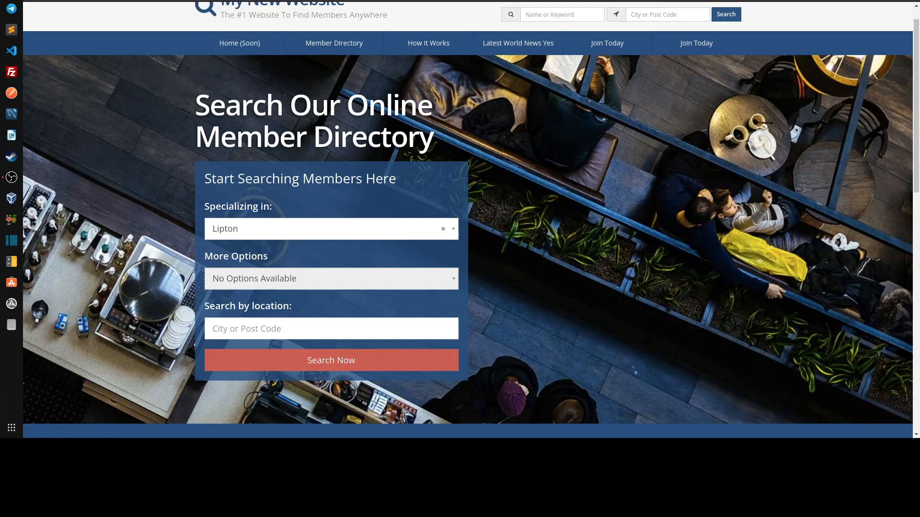
- View the live homepage with widget labels and open the link of its "Homepage Search - Sub + Sub-Sub + Location" widget
{"action": "left_click", "coordinate": [210, 1]}
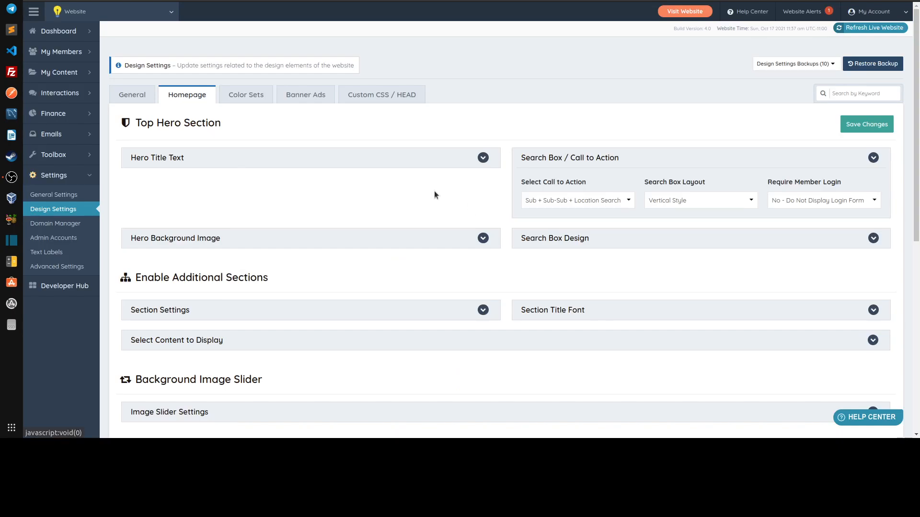
{"action": "left_click", "coordinate": [680, 15]}
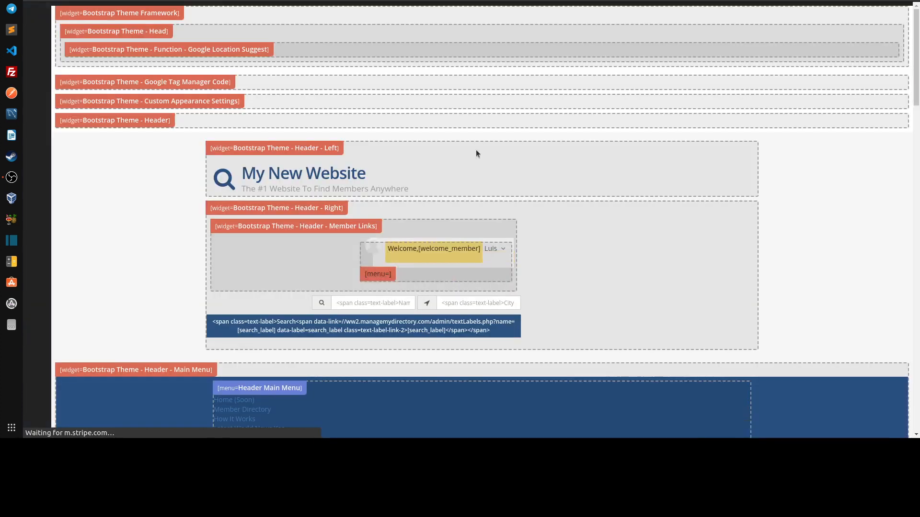
{"action": "scroll", "coordinate": [166, 166], "scroll_direction": "down", "scroll_amount": 3}
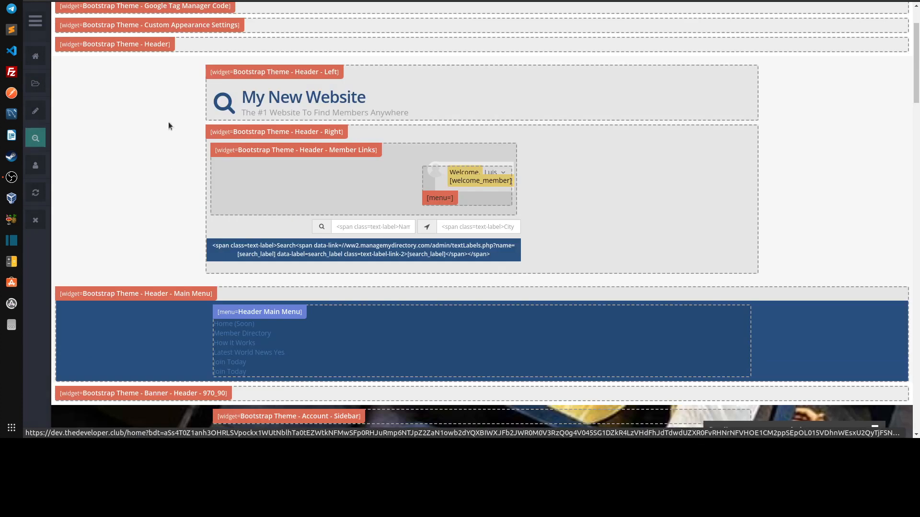
{"action": "scroll", "coordinate": [144, 129], "scroll_direction": "down", "scroll_amount": 10}
{"action": "scroll", "coordinate": [144, 130], "scroll_direction": "down", "scroll_amount": 3}
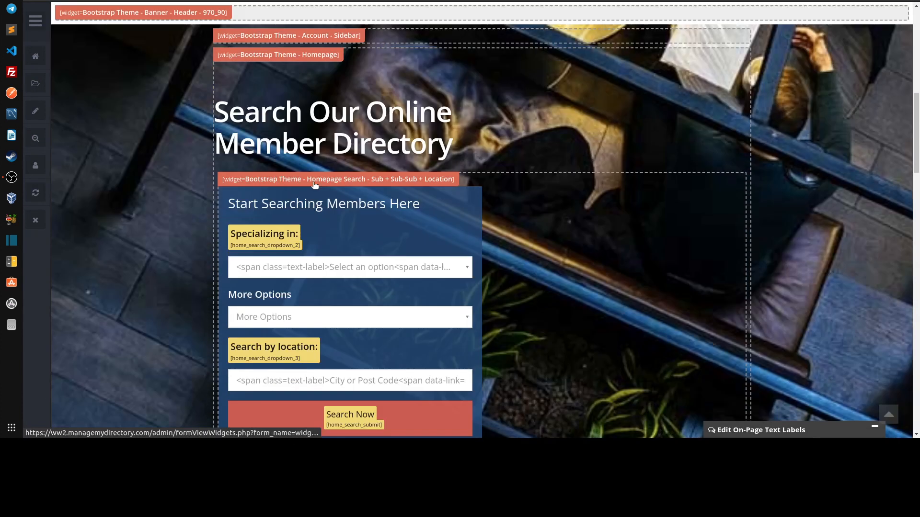
{"action": "scroll", "coordinate": [317, 96], "scroll_direction": "down", "scroll_amount": 2}
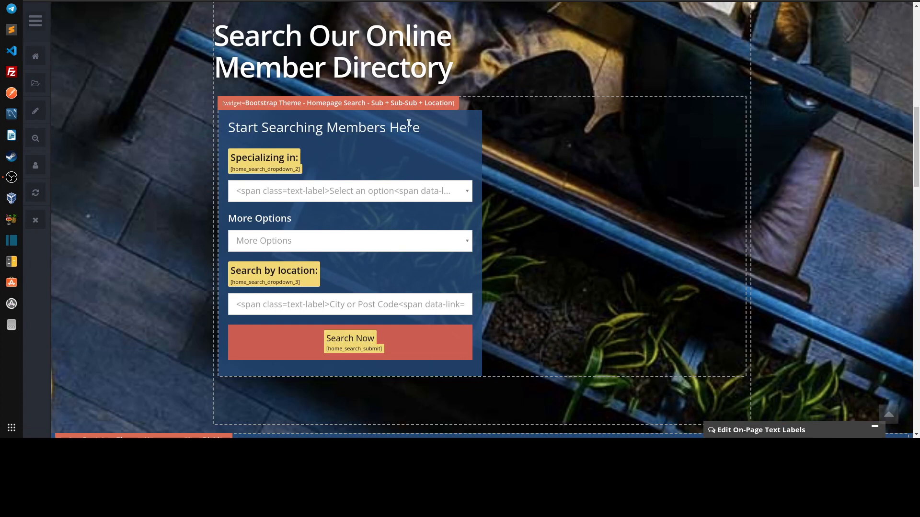
{"action": "scroll", "coordinate": [409, 123], "scroll_direction": "up", "scroll_amount": 3}
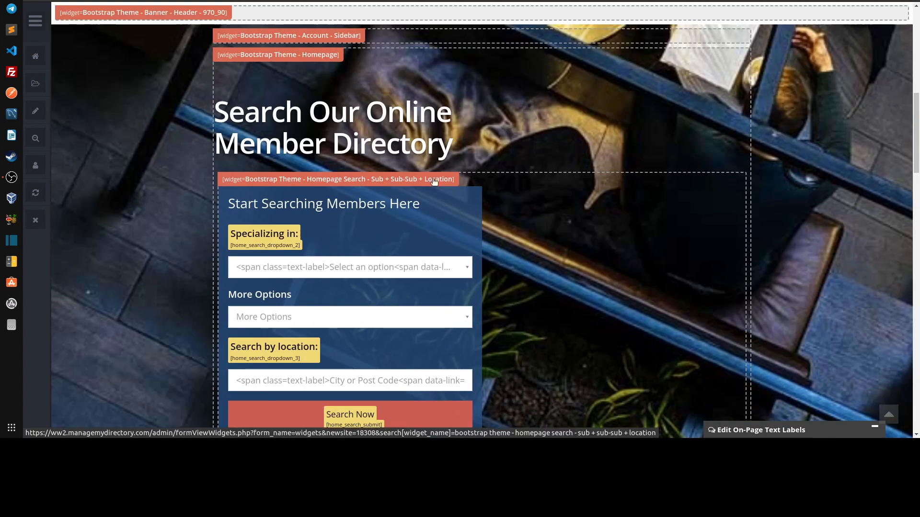
{"action": "left_click", "coordinate": [401, 183]}
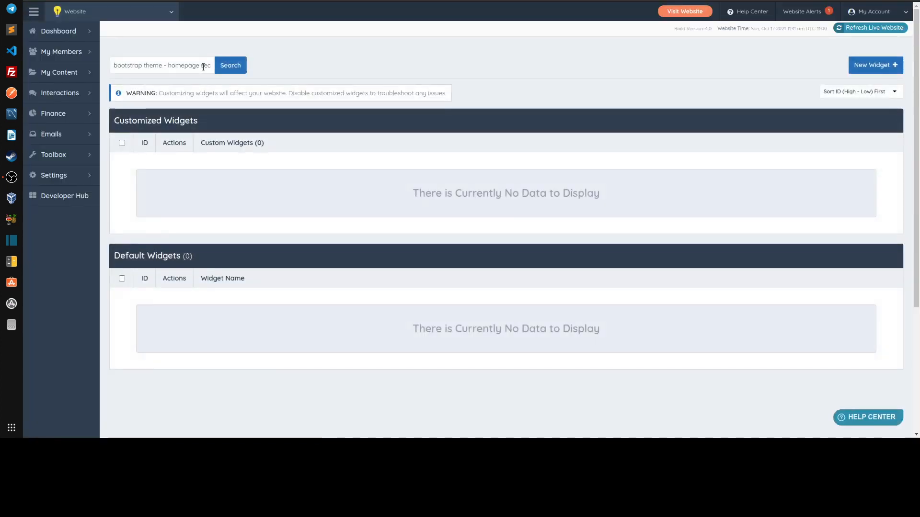
- Search the widgets for "sub-sub" in place of the prefilled search text
{"action": "left_click", "coordinate": [203, 67]}
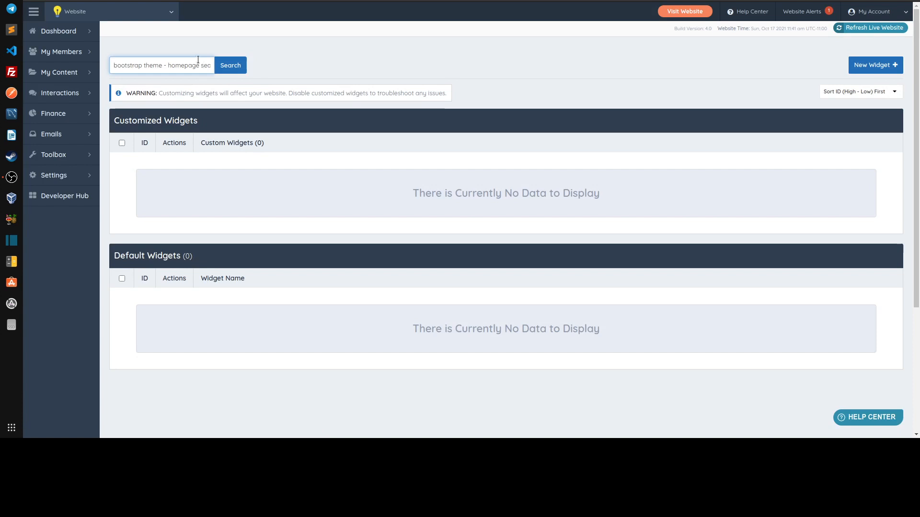
{"action": "key", "text": "ctrl+a"}
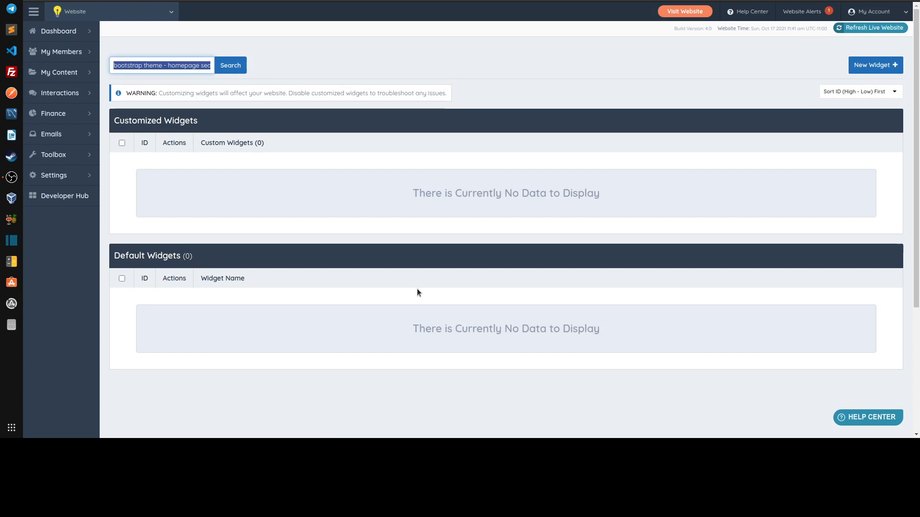
{"action": "key", "text": "BackSpace"}
{"action": "type", "text": "su"}
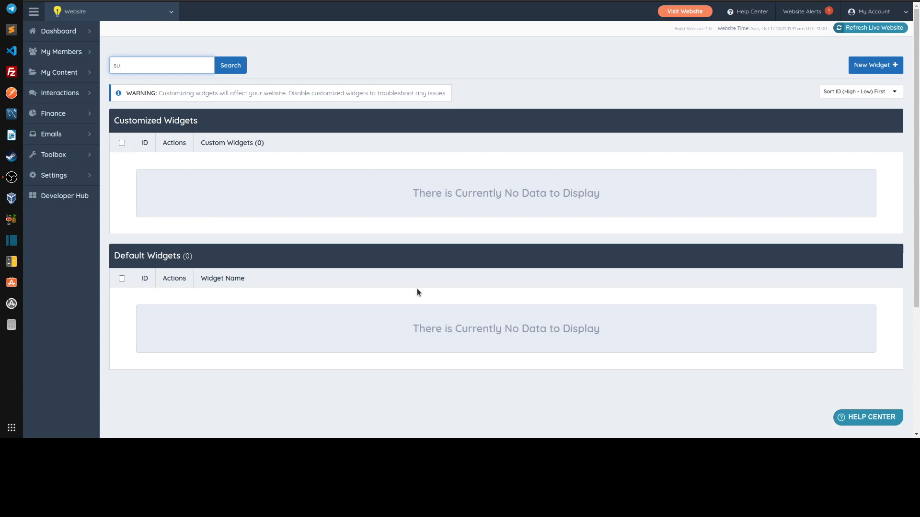
{"action": "type", "text": "b-sub"}
{"action": "key", "text": "Return"}
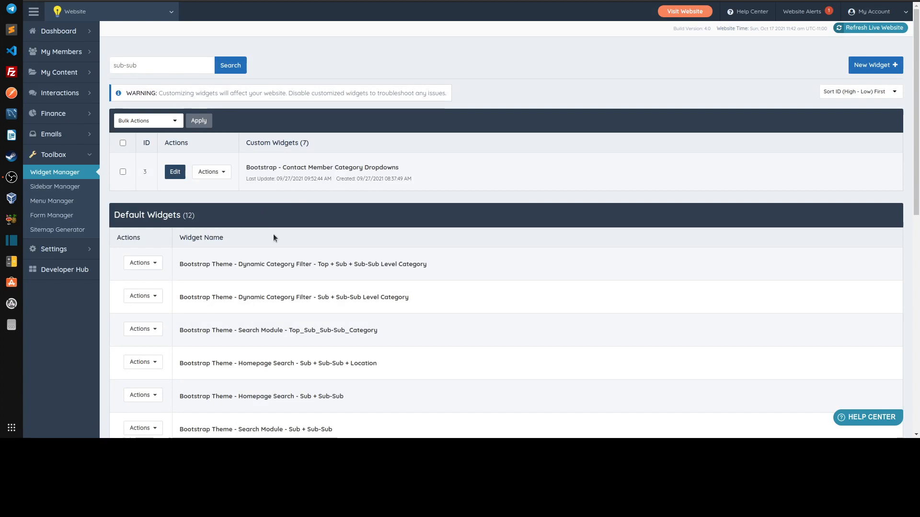
- Open the default widget "Bootstrap Theme - Homepage Search - Sub + Sub-Sub + Location" for editing
{"action": "scroll", "coordinate": [255, 290], "scroll_direction": "down", "scroll_amount": 1}
{"action": "left_click_drag", "start_coordinate": [230, 312], "coordinate": [179, 313]}
{"action": "left_click", "coordinate": [139, 311]}
{"action": "left_click", "coordinate": [153, 356]}
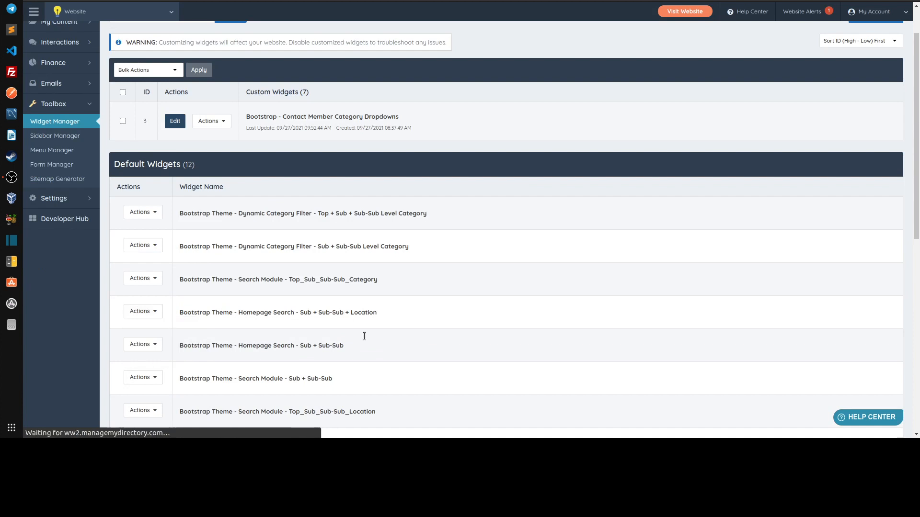
- Examine the $topProfession query and the listServices call in the first search form of the widget's HTML code
{"action": "scroll", "coordinate": [390, 158], "scroll_direction": "down", "scroll_amount": 2}
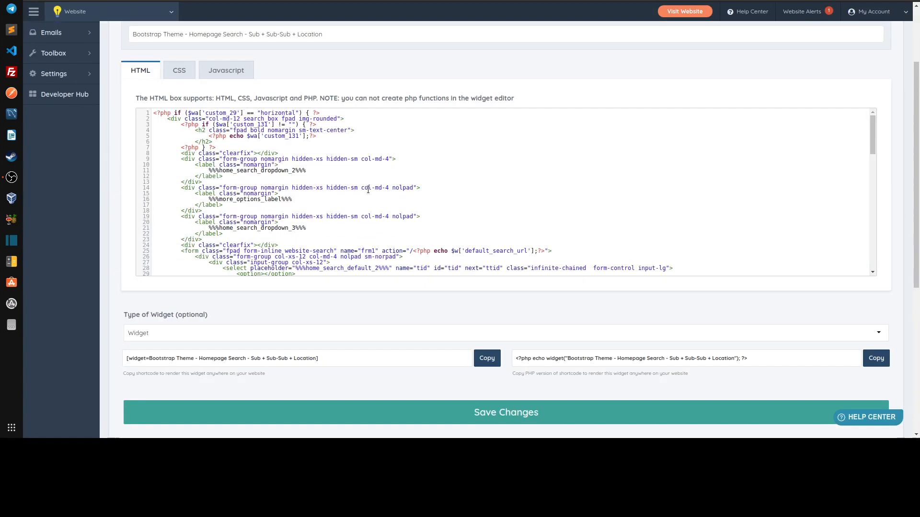
{"action": "scroll", "coordinate": [368, 190], "scroll_direction": "down", "scroll_amount": 5}
{"action": "left_click_drag", "start_coordinate": [225, 153], "coordinate": [436, 198]}
{"action": "left_click", "coordinate": [377, 165]}
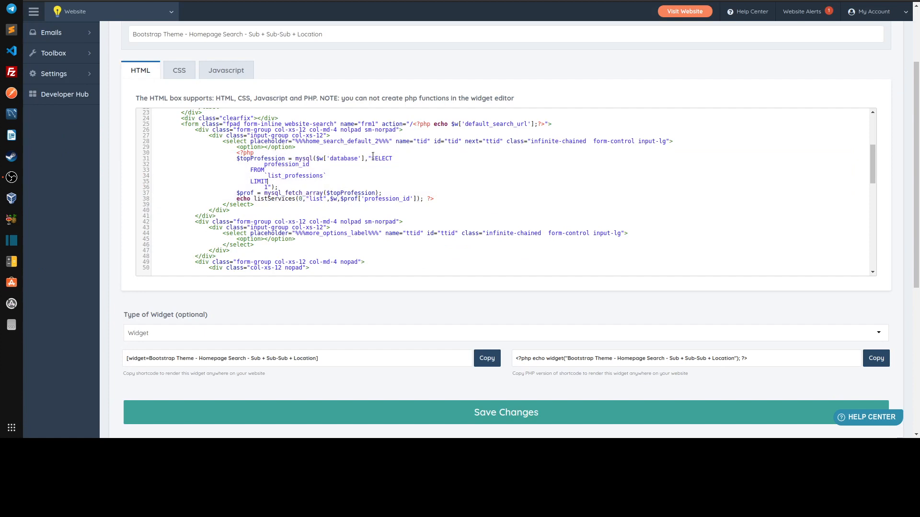
{"action": "left_click_drag", "start_coordinate": [372, 158], "coordinate": [321, 175]}
{"action": "left_click", "coordinate": [323, 173]}
{"action": "left_click_drag", "start_coordinate": [250, 182], "coordinate": [269, 186]}
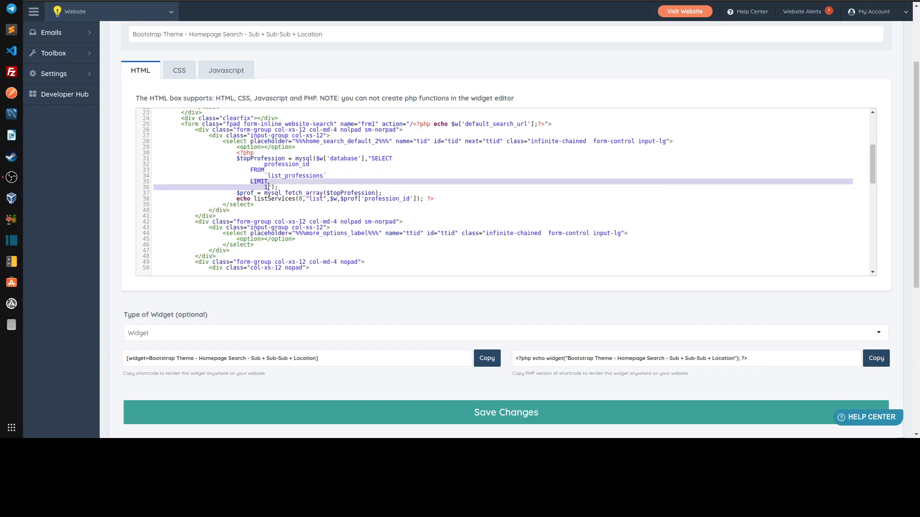
{"action": "left_click", "coordinate": [300, 175]}
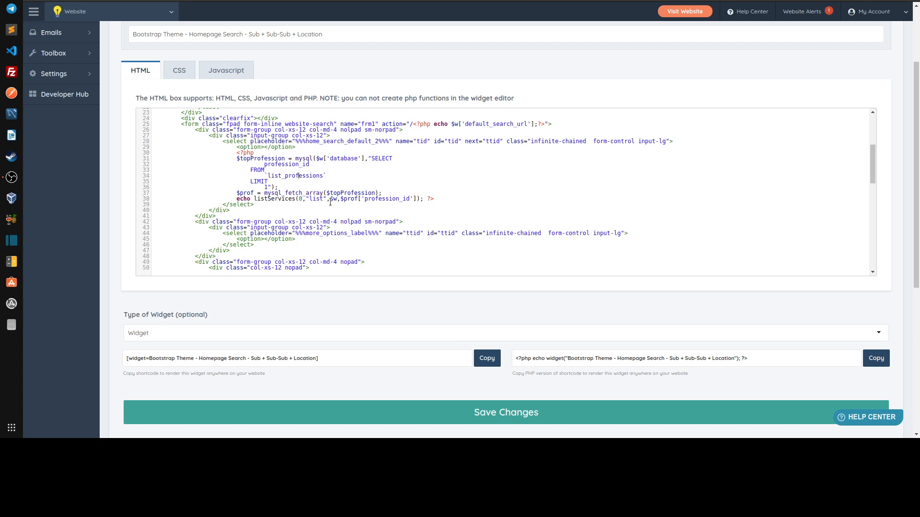
{"action": "left_click_drag", "start_coordinate": [329, 200], "coordinate": [415, 199]}
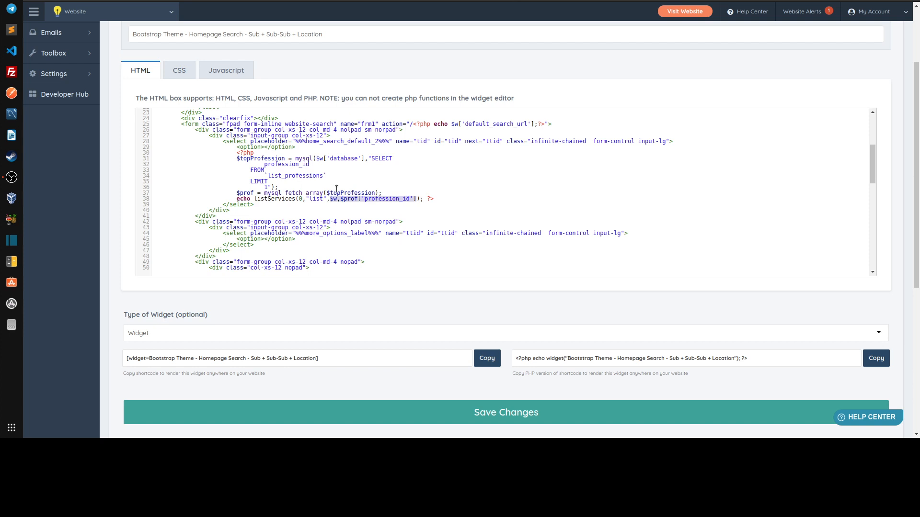
{"action": "left_click", "coordinate": [381, 193]}
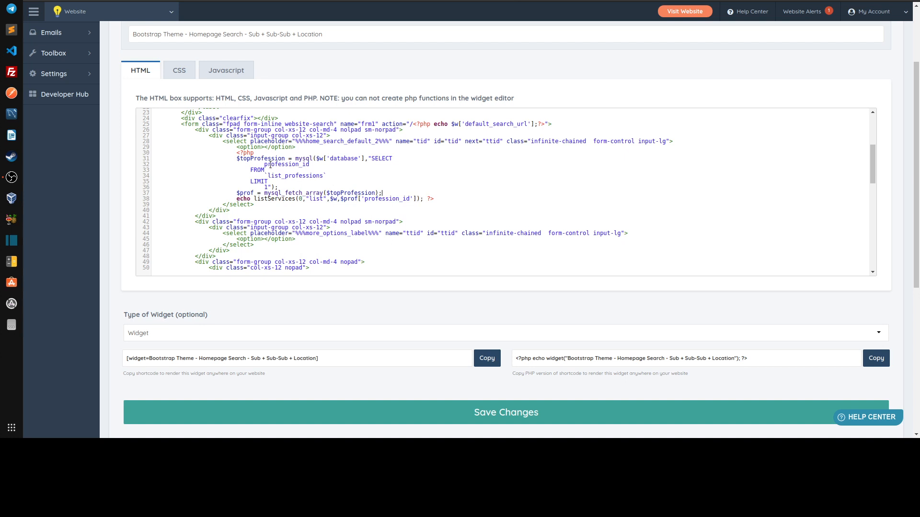
{"action": "left_click_drag", "start_coordinate": [234, 158], "coordinate": [408, 194]}
- Find the matching $topProfession query in the else branch of the widget code and compare it with the first one
{"action": "scroll", "coordinate": [408, 193], "scroll_direction": "down", "scroll_amount": 4}
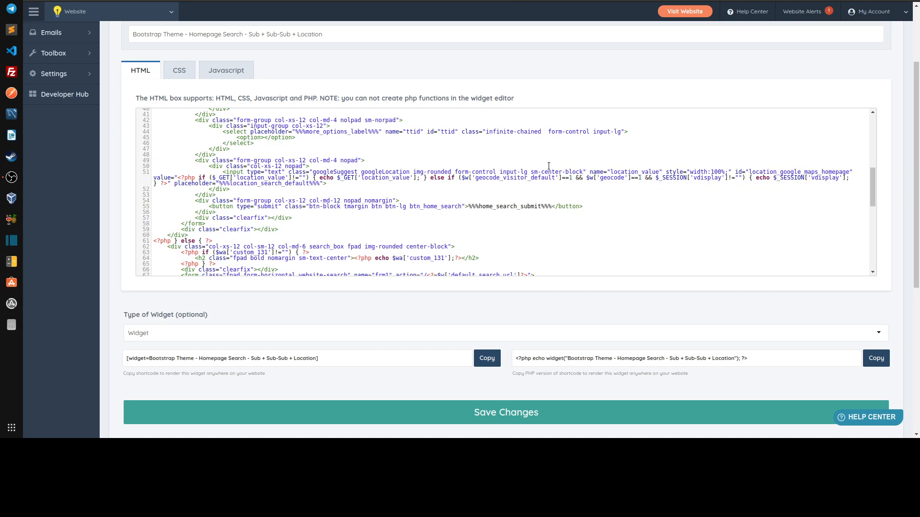
{"action": "scroll", "coordinate": [408, 196], "scroll_direction": "down", "scroll_amount": 4}
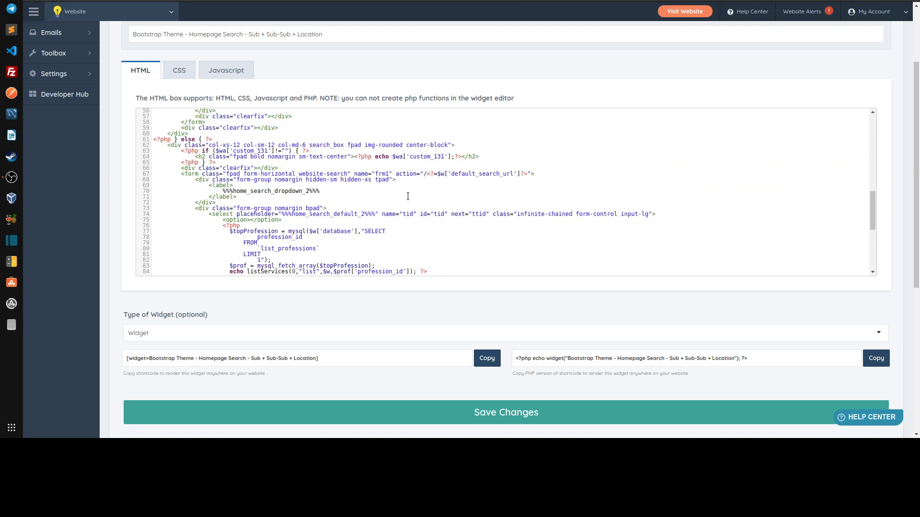
{"action": "scroll", "coordinate": [408, 195], "scroll_direction": "down", "scroll_amount": 4}
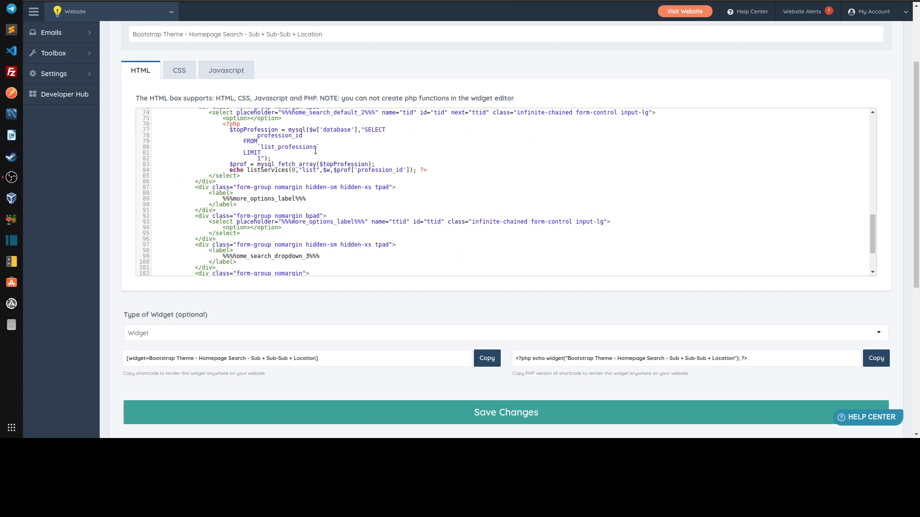
{"action": "scroll", "coordinate": [321, 172], "scroll_direction": "up", "scroll_amount": 2}
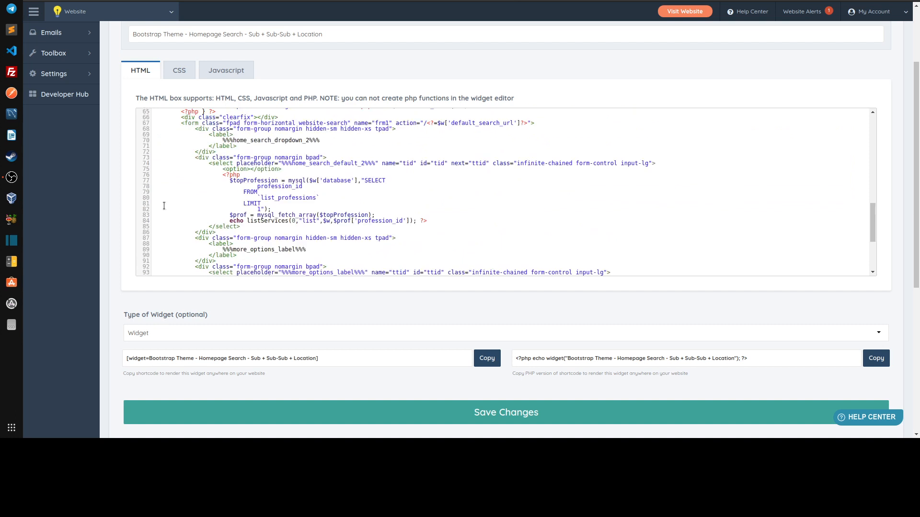
{"action": "scroll", "coordinate": [479, 179], "scroll_direction": "up", "scroll_amount": 10}
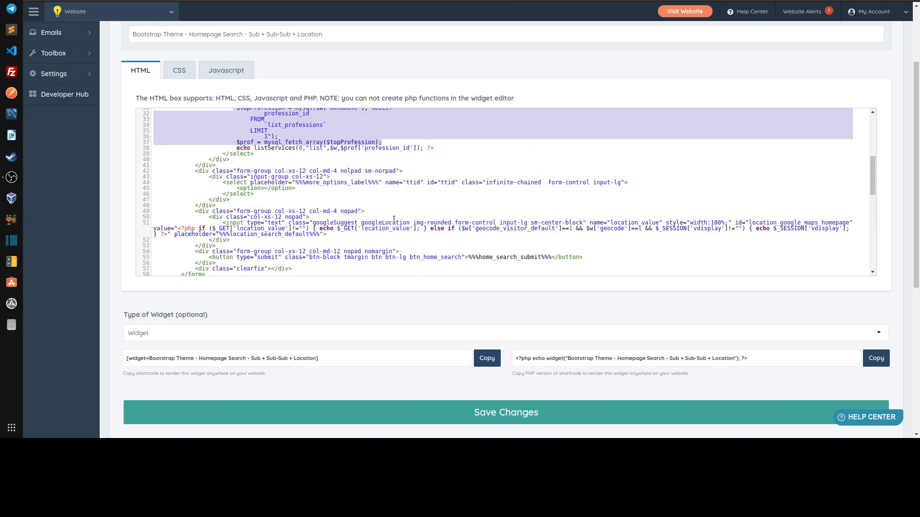
{"action": "scroll", "coordinate": [394, 220], "scroll_direction": "up", "scroll_amount": 2}
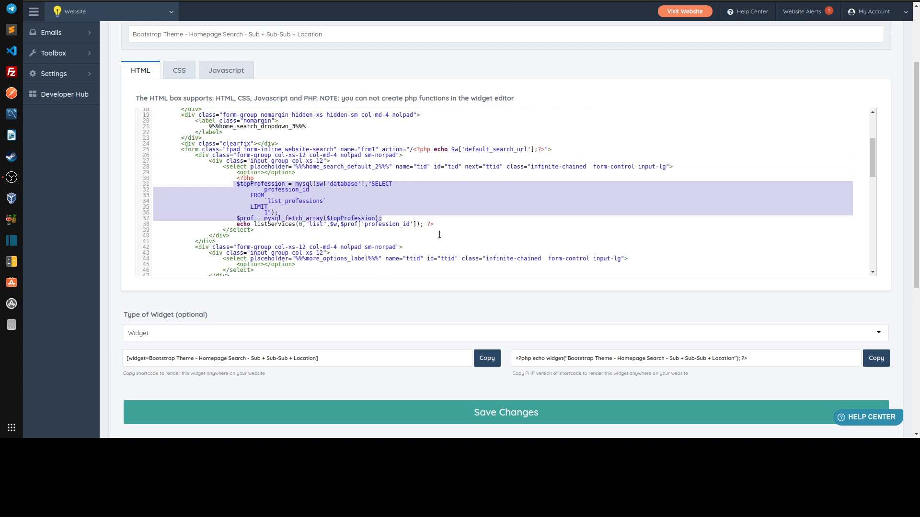
- Check the Entertainment top-level category's ID and replace the last two arguments of the listServices call on line 38 with 3
{"action": "key", "text": "Left"}
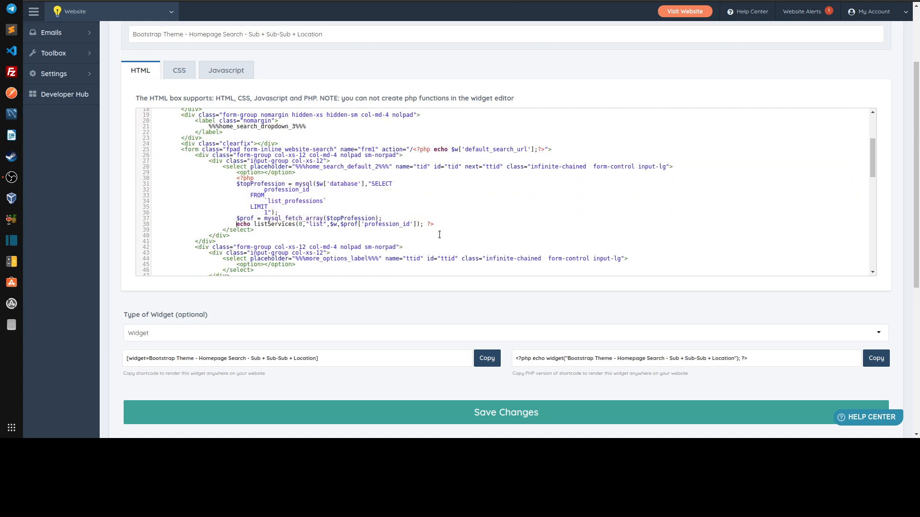
{"action": "key", "text": "Right"}
{"action": "key", "text": "Right"}
{"action": "key", "text": "Right"}
{"action": "key", "text": "Right"}
{"action": "key", "text": "Right"}
{"action": "key", "text": "Right"}
{"action": "key", "text": "Right"}
{"action": "key", "text": "Right"}
{"action": "key", "text": "Right"}
{"action": "key", "text": "Right"}
{"action": "key", "text": "Right"}
{"action": "key", "text": "Right"}
{"action": "key", "text": "Right"}
{"action": "key", "text": "Right"}
{"action": "key", "text": "Right"}
{"action": "key", "text": "Right"}
{"action": "key", "text": "Right"}
{"action": "key", "text": "Right"}
{"action": "key", "text": "Right"}
{"action": "key", "text": "Right"}
{"action": "key", "text": "shift+Right"}
{"action": "key", "text": "shift+Right"}
{"action": "key", "text": "shift+Right"}
{"action": "key", "text": "shift+Right"}
{"action": "key", "text": "shift+Right"}
{"action": "key", "text": "shift+Right"}
{"action": "key", "text": "shift+Right"}
{"action": "key", "text": "shift+Right"}
{"action": "key", "text": "shift+Right"}
{"action": "key", "text": "shift+Right"}
{"action": "key", "text": "shift+Right"}
{"action": "key", "text": "shift+Right"}
{"action": "key", "text": "shift+Right"}
{"action": "key", "text": "shift+Right"}
{"action": "key", "text": "shift+Right"}
{"action": "key", "text": "shift+Right"}
{"action": "key", "text": "shift+Right"}
{"action": "key", "text": "shift+Right"}
{"action": "key", "text": "shift+Right"}
{"action": "key", "text": "shift+Right"}
{"action": "key", "text": "shift+Right"}
{"action": "key", "text": "shift+Right"}
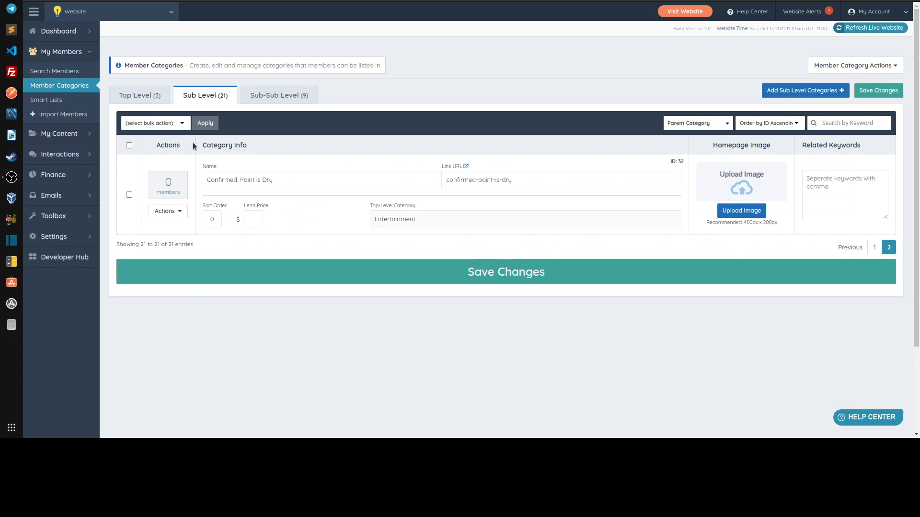
{"action": "left_click", "coordinate": [152, 96]}
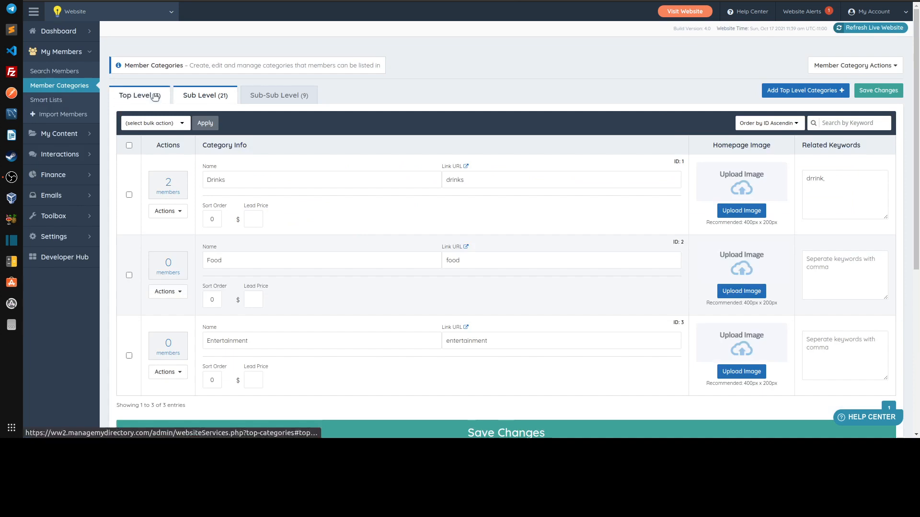
{"action": "scroll", "coordinate": [350, 234], "scroll_direction": "down", "scroll_amount": 2}
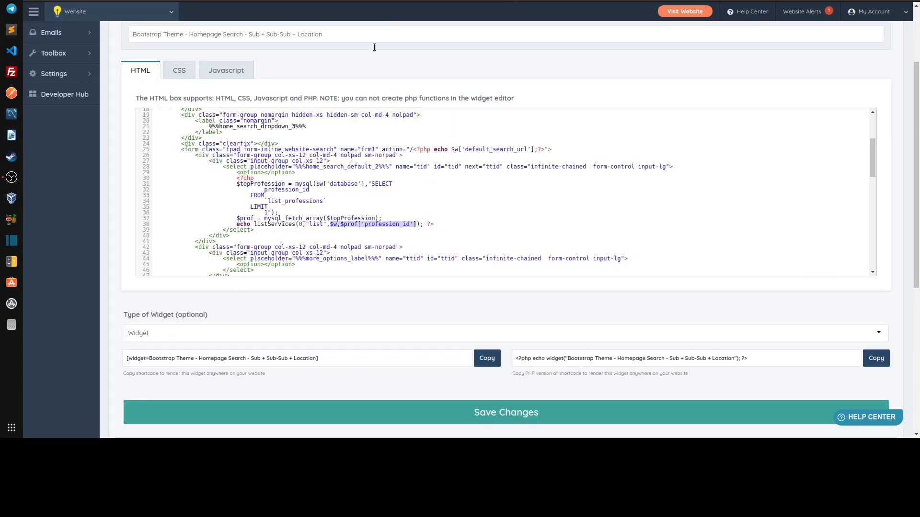
{"action": "type", "text": "3"}
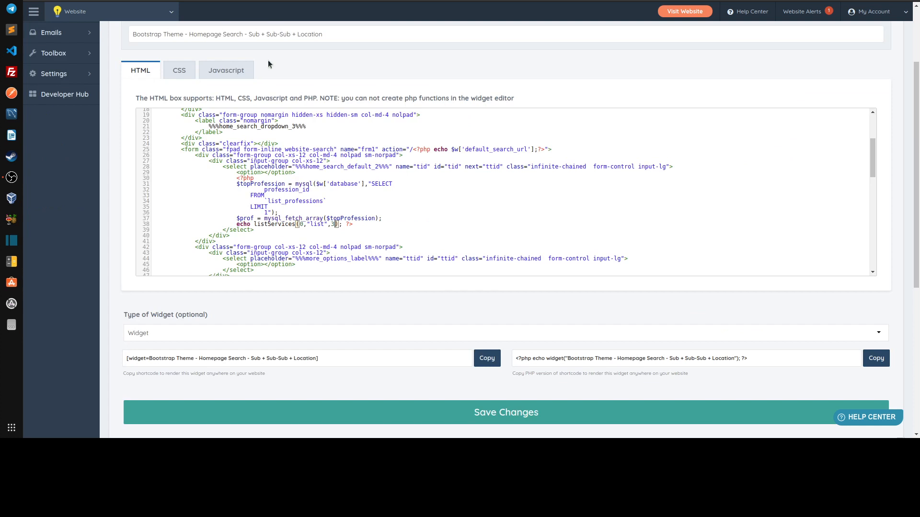
- Compare the edited listServices call on line 38 with the $topProfession query in the else branch, and save the widget
{"action": "scroll", "coordinate": [269, 59], "scroll_direction": "up", "scroll_amount": 2}
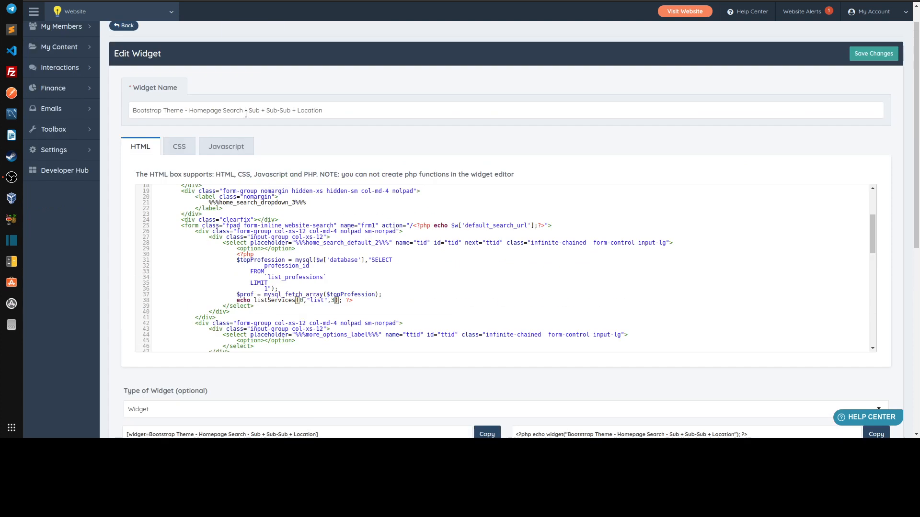
{"action": "scroll", "coordinate": [314, 139], "scroll_direction": "down", "scroll_amount": 1}
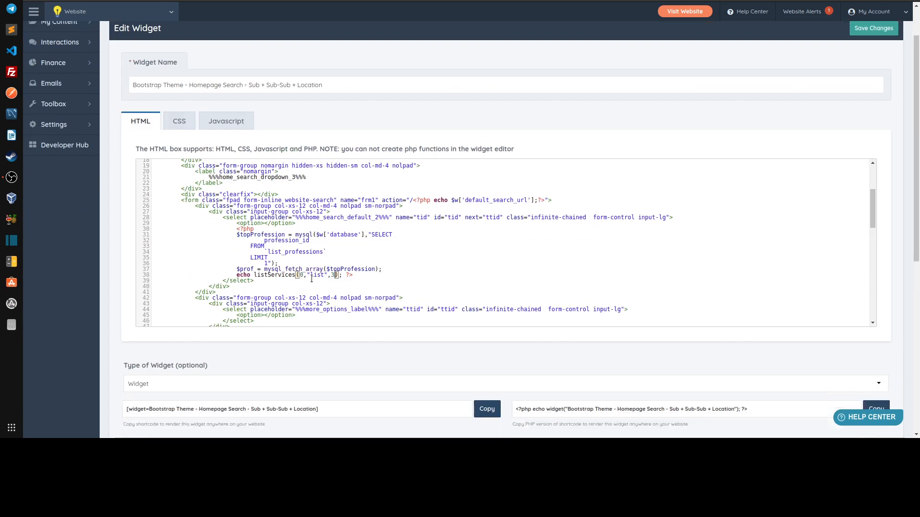
{"action": "scroll", "coordinate": [261, 228], "scroll_direction": "down", "scroll_amount": 3}
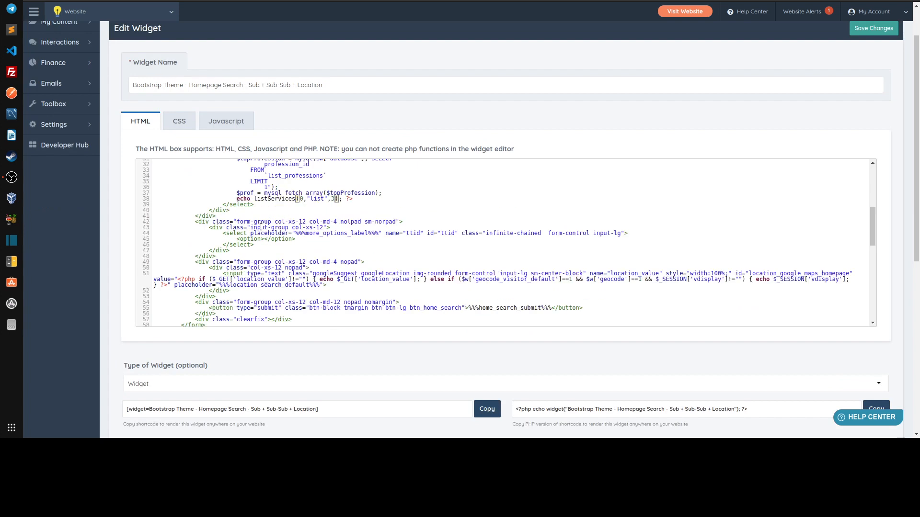
{"action": "scroll", "coordinate": [259, 228], "scroll_direction": "down", "scroll_amount": 2}
{"action": "scroll", "coordinate": [242, 235], "scroll_direction": "up", "scroll_amount": 4}
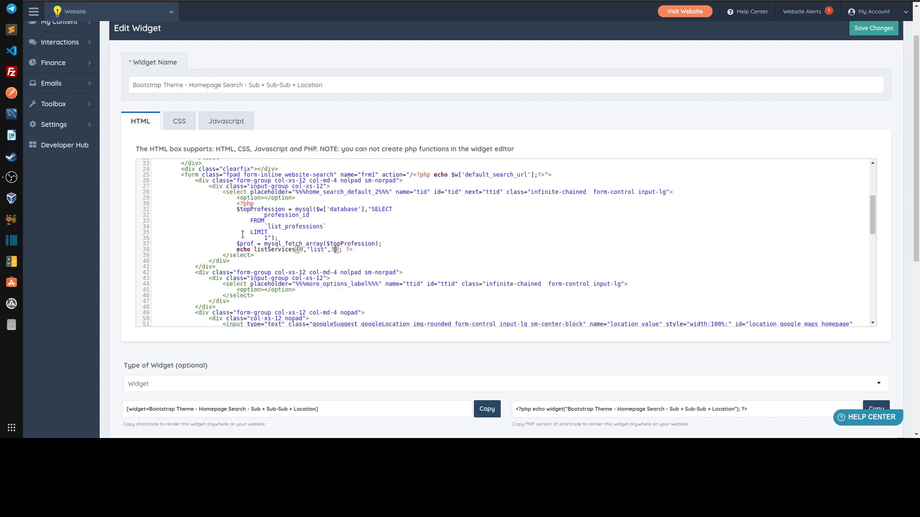
{"action": "left_click", "coordinate": [232, 212], "text": "shift"}
{"action": "scroll", "coordinate": [256, 229], "scroll_direction": "down", "scroll_amount": 9}
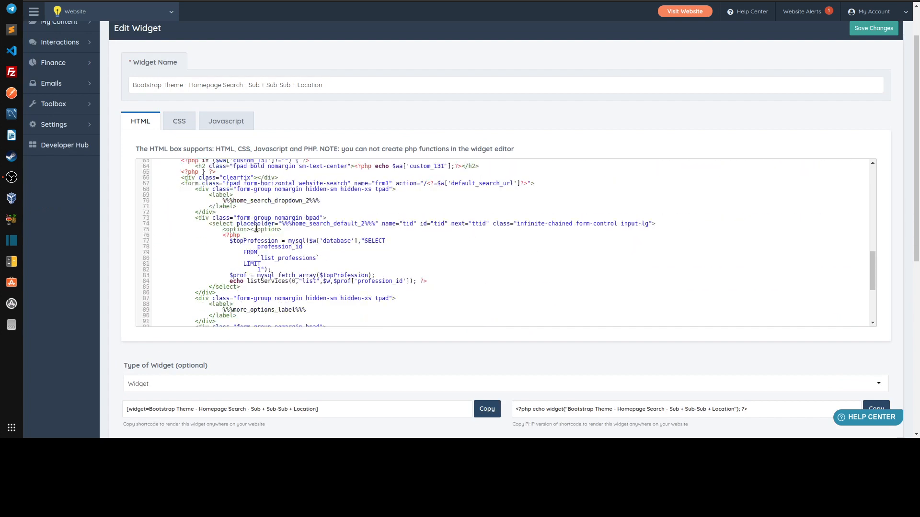
{"action": "scroll", "coordinate": [257, 229], "scroll_direction": "down", "scroll_amount": 2}
{"action": "left_click_drag", "start_coordinate": [227, 200], "coordinate": [443, 254]}
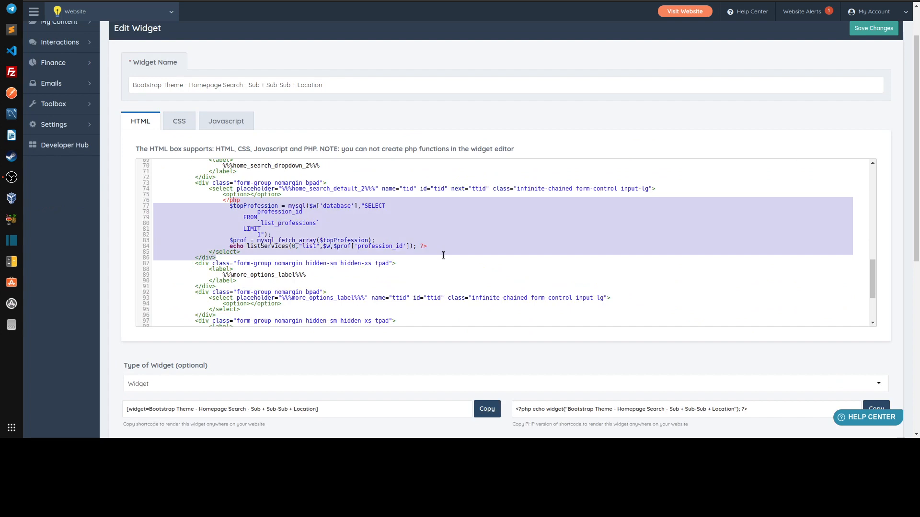
{"action": "left_click", "coordinate": [444, 255]}
{"action": "scroll", "coordinate": [402, 249], "scroll_direction": "up", "scroll_amount": 7}
{"action": "scroll", "coordinate": [346, 219], "scroll_direction": "up", "scroll_amount": 5}
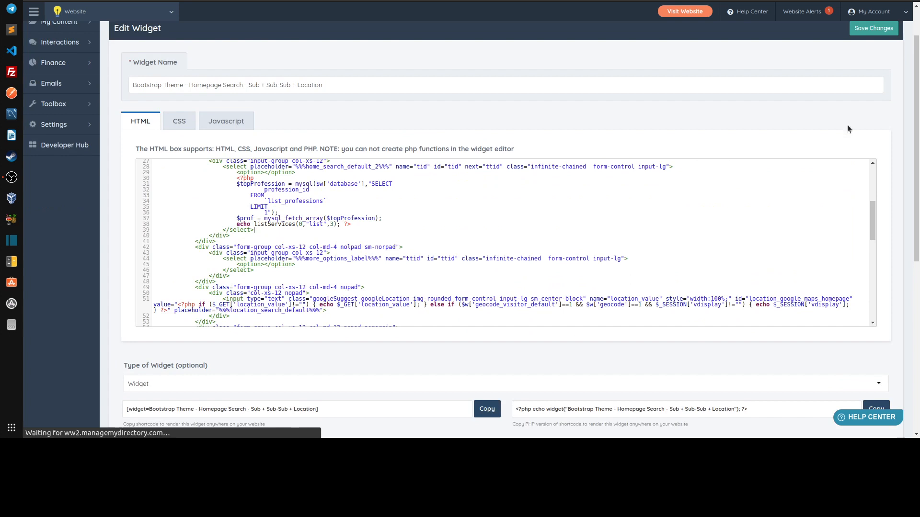
- Check the saved "Bootstrap Theme - Homepage Search - Sub + Sub-Sub + Location" entry among the custom widgets and refresh the live website
{"action": "scroll", "coordinate": [847, 125], "scroll_direction": "up", "scroll_amount": 2}
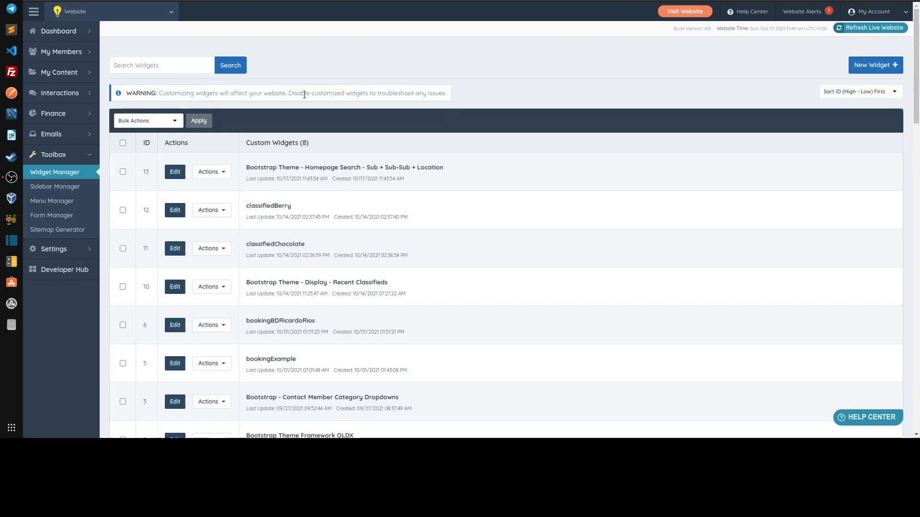
{"action": "left_click_drag", "start_coordinate": [380, 166], "coordinate": [580, 168]}
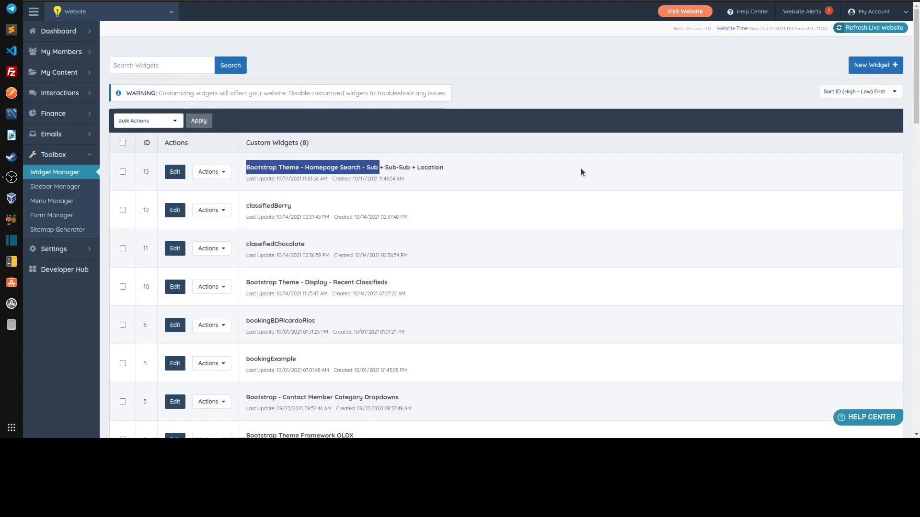
{"action": "left_click", "coordinate": [581, 168]}
{"action": "left_click", "coordinate": [867, 27]}
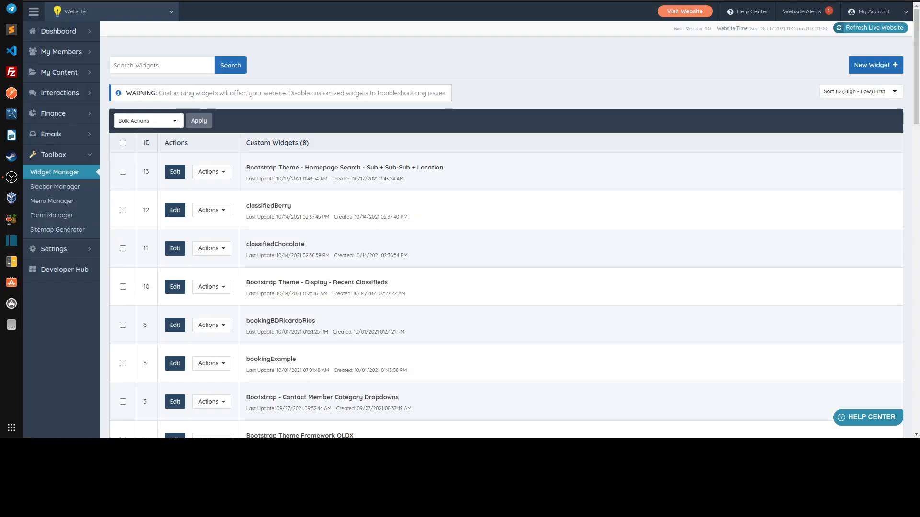
- Examine the options of the "Specializing in" dropdown on the live homepage's search form
{"action": "left_click", "coordinate": [407, 1]}
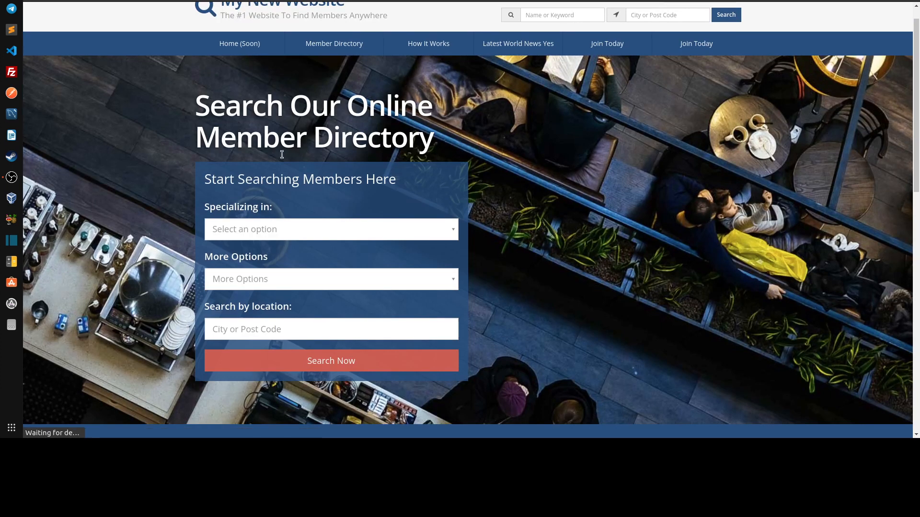
{"action": "left_click", "coordinate": [231, 229]}
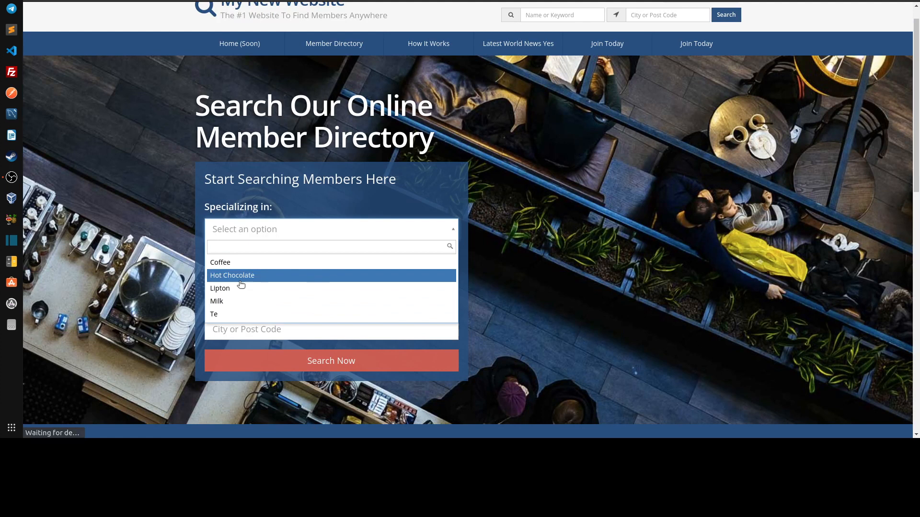
{"action": "scroll", "coordinate": [241, 284], "scroll_direction": "down", "scroll_amount": 1}
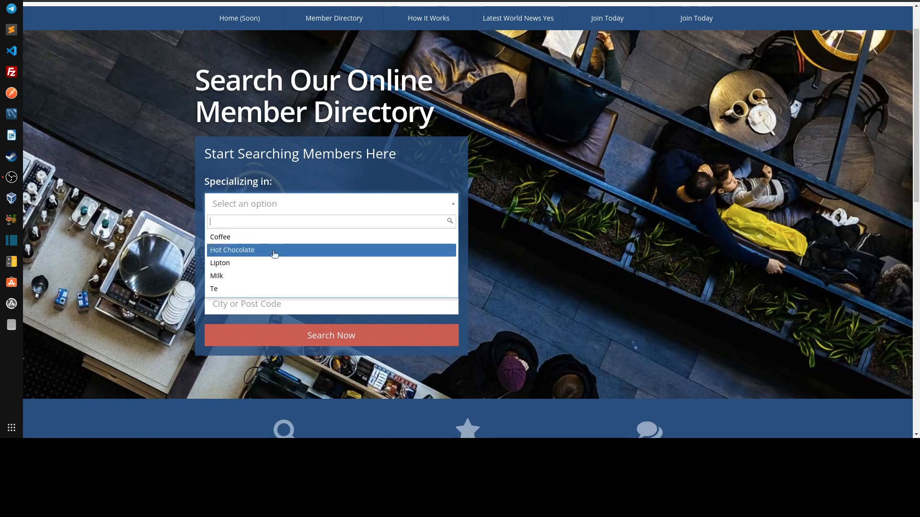
{"action": "left_click", "coordinate": [171, 172]}
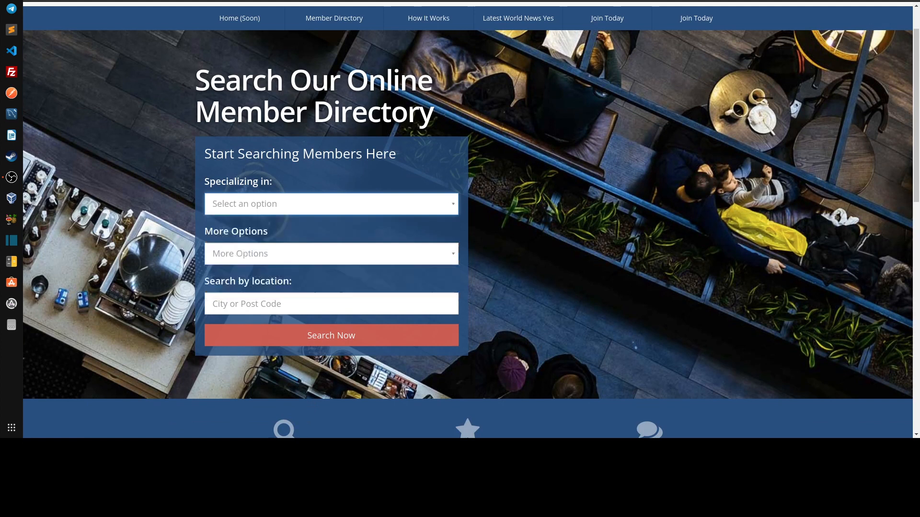
- Reopen the customized homepage search widget, replace $prof['profession_id'] in the listServices call on line 84 with 3, and save
{"action": "key", "text": "ctrl+shift+Tab"}
{"action": "left_click", "coordinate": [174, 172]}
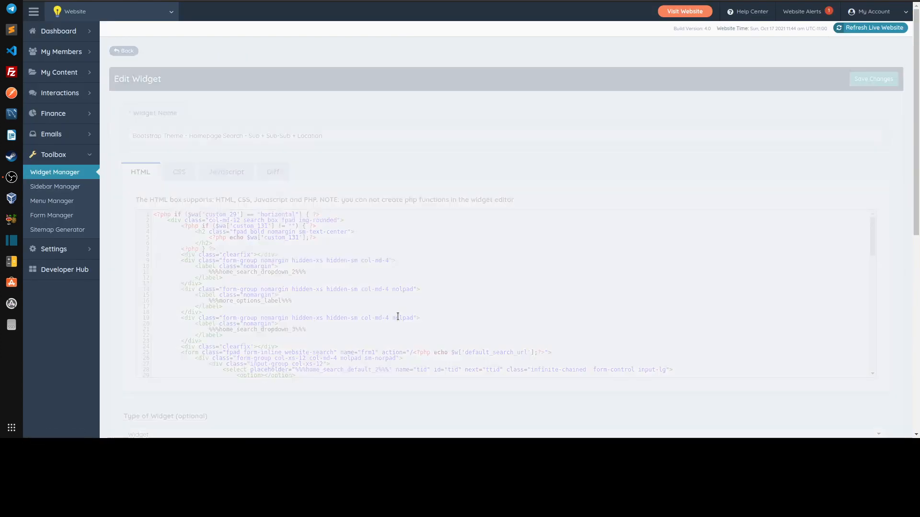
{"action": "scroll", "coordinate": [409, 305], "scroll_direction": "down", "scroll_amount": 5}
{"action": "scroll", "coordinate": [409, 306], "scroll_direction": "down", "scroll_amount": 5}
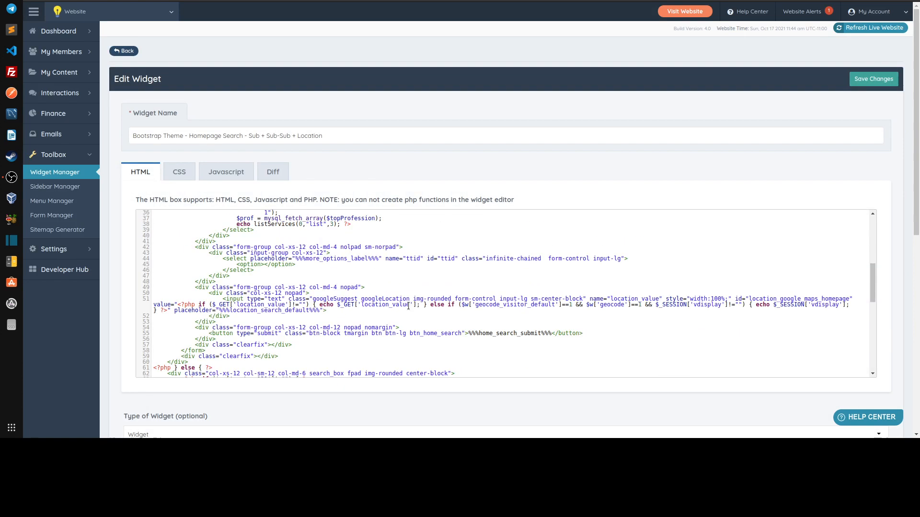
{"action": "scroll", "coordinate": [326, 277], "scroll_direction": "up", "scroll_amount": 4}
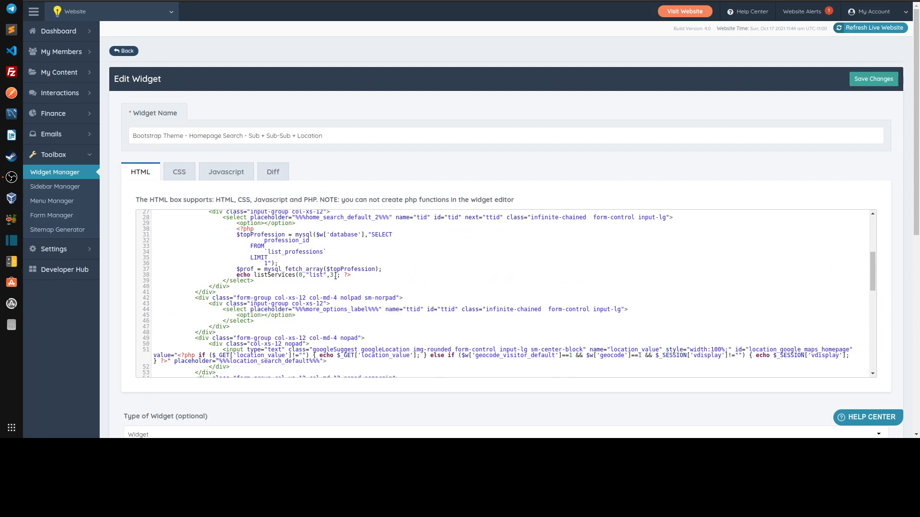
{"action": "scroll", "coordinate": [336, 276], "scroll_direction": "down", "scroll_amount": 9}
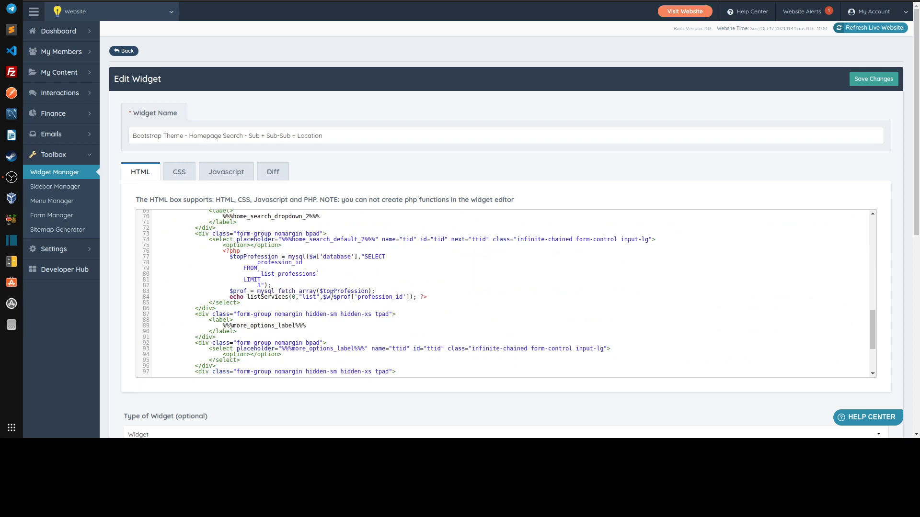
{"action": "left_click_drag", "start_coordinate": [333, 297], "coordinate": [405, 297]}
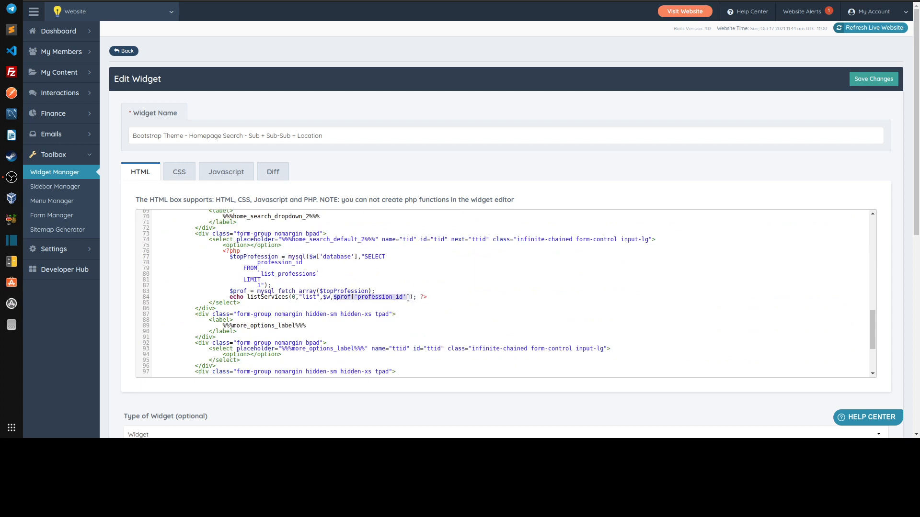
{"action": "type", "text": "3"}
{"action": "key", "text": "ctrl+s"}
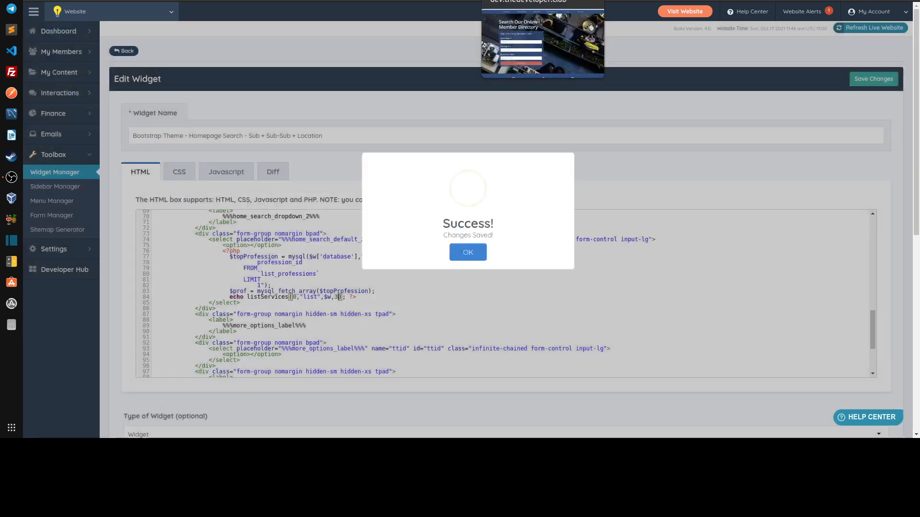
- Reload the live homepage and look through the full list of "Specializing in" options
{"action": "left_click", "coordinate": [527, 0]}
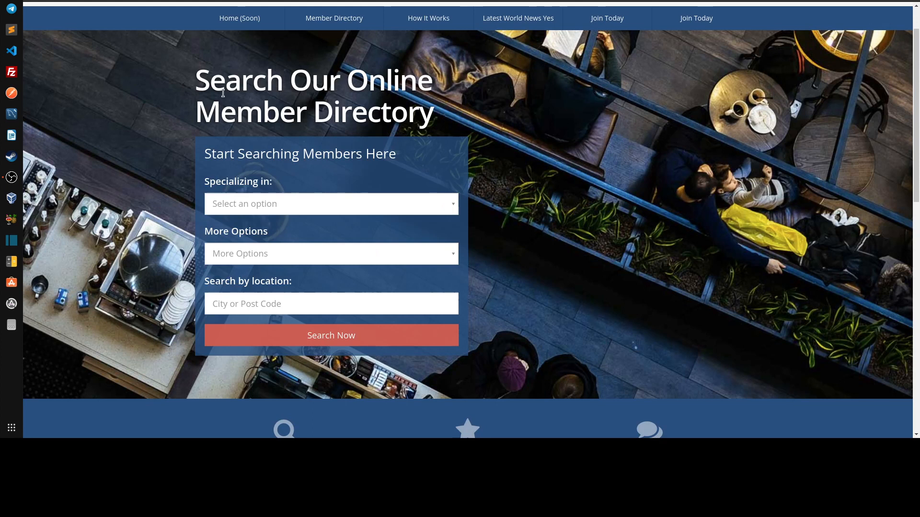
{"action": "left_click", "coordinate": [298, 199]}
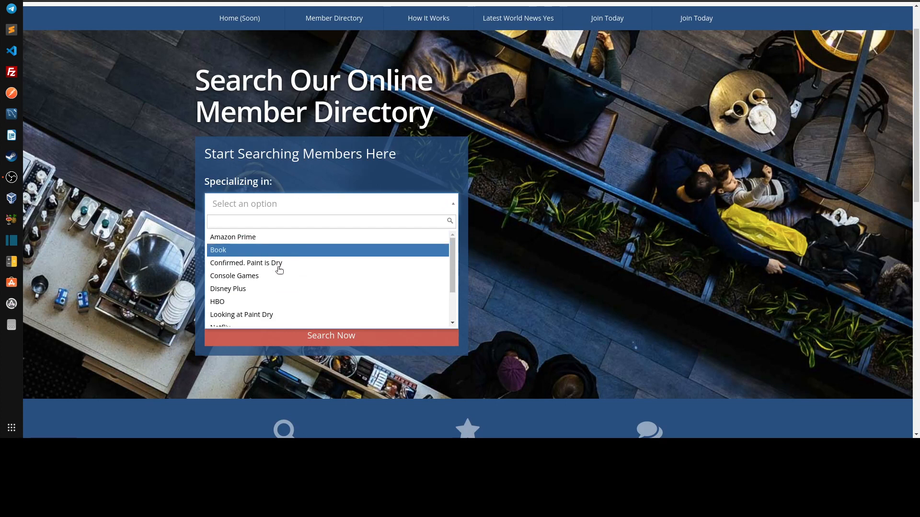
{"action": "scroll", "coordinate": [278, 270], "scroll_direction": "down", "scroll_amount": 2}
{"action": "scroll", "coordinate": [267, 268], "scroll_direction": "up", "scroll_amount": 2}
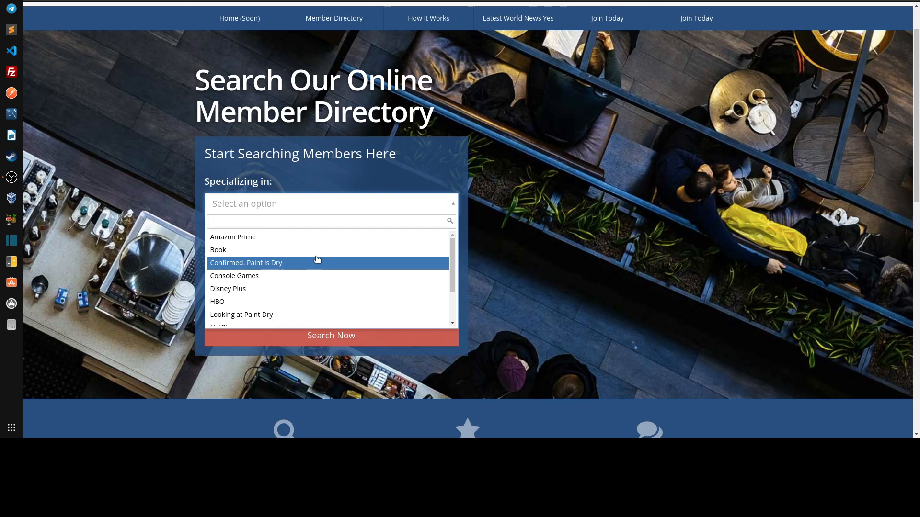
{"action": "scroll", "coordinate": [316, 260], "scroll_direction": "down", "scroll_amount": 2}
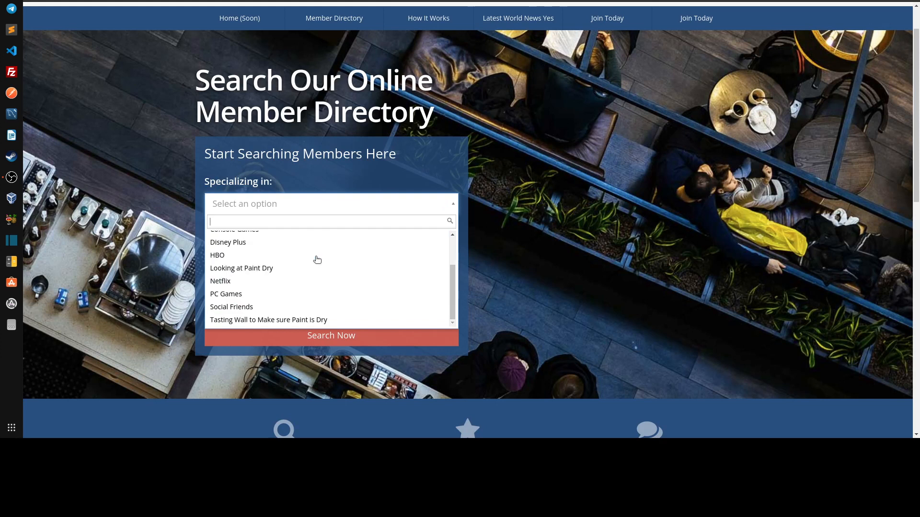
- Test the "Specializing in" dropdown by selecting PC Games, Looking at Paint Dry and Confirmed. Paint is Dry in turn
{"action": "left_click", "coordinate": [243, 293]}
{"action": "left_click", "coordinate": [253, 209]}
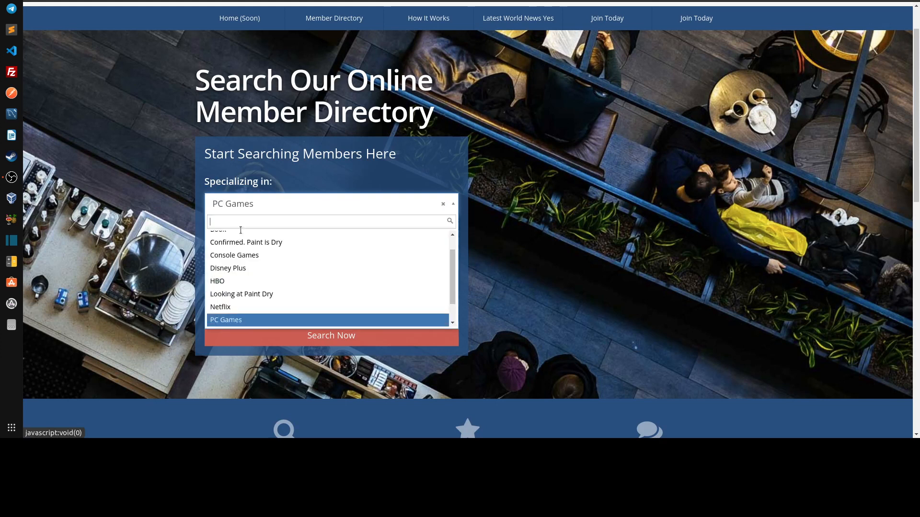
{"action": "left_click", "coordinate": [225, 294]}
{"action": "left_click", "coordinate": [261, 209]}
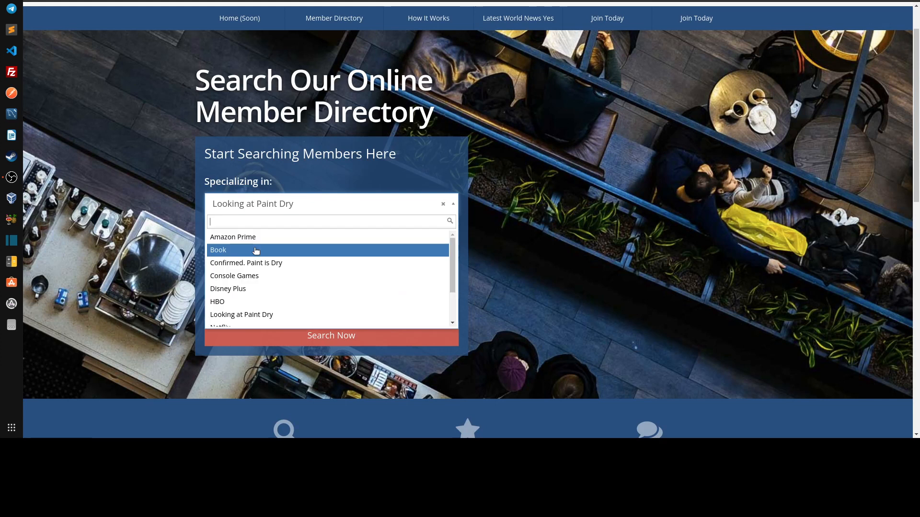
{"action": "left_click", "coordinate": [246, 265]}
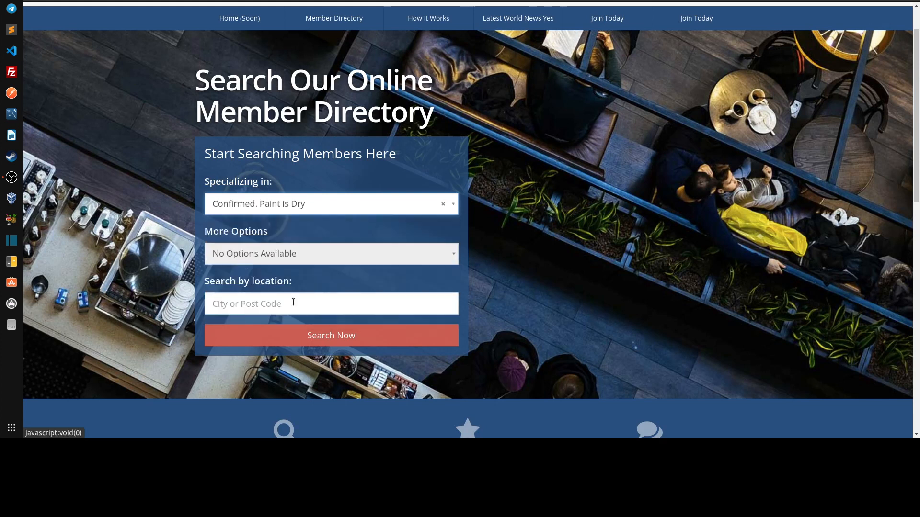
- Return to the widget editor, change the last argument of the listServices call on line 84 to 2, and save the widget
{"action": "left_click", "coordinate": [387, 1]}
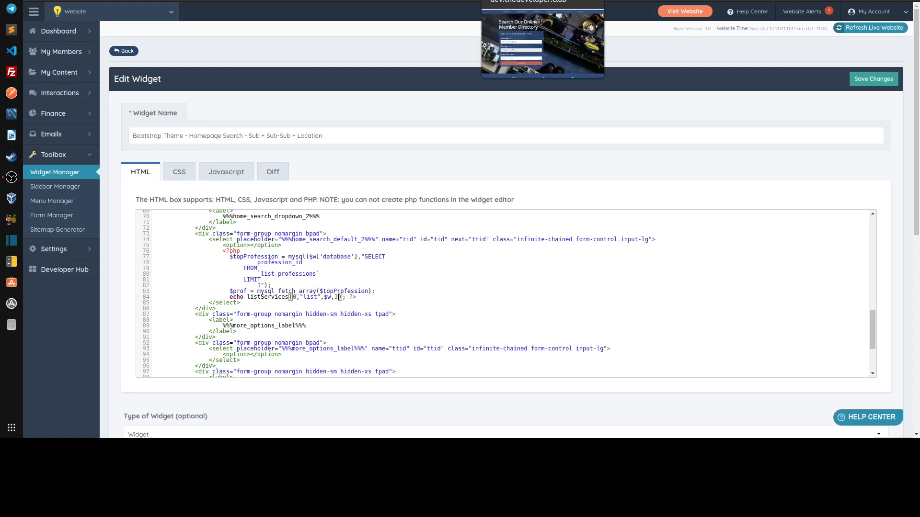
{"action": "key", "text": "BackSpace"}
{"action": "key", "text": "Left"}
{"action": "key", "text": "BackSpace"}
{"action": "type", "text": ","}
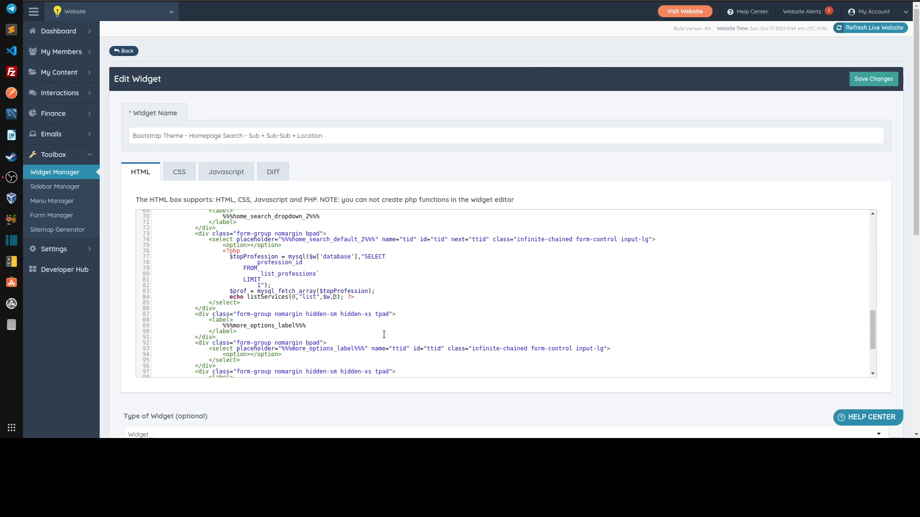
{"action": "key", "text": "Delete"}
{"action": "type", "text": "2"}
{"action": "key", "text": "ctrl+s"}
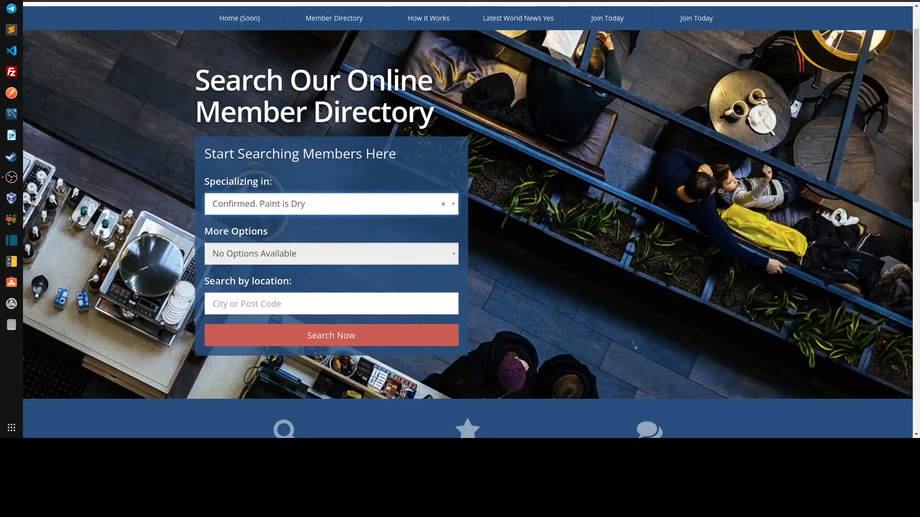
- Reload the live homepage and set the search form to Candy under "Specializing in" and Skittles under "More Options"
{"action": "mouse_move", "coordinate": [528, 45]}
{"action": "left_click", "coordinate": [68, 1]}
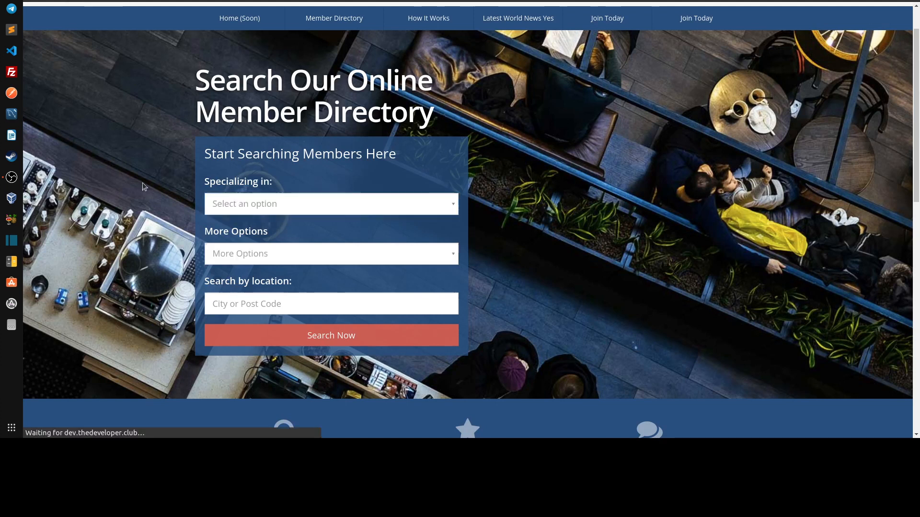
{"action": "left_click", "coordinate": [244, 210]}
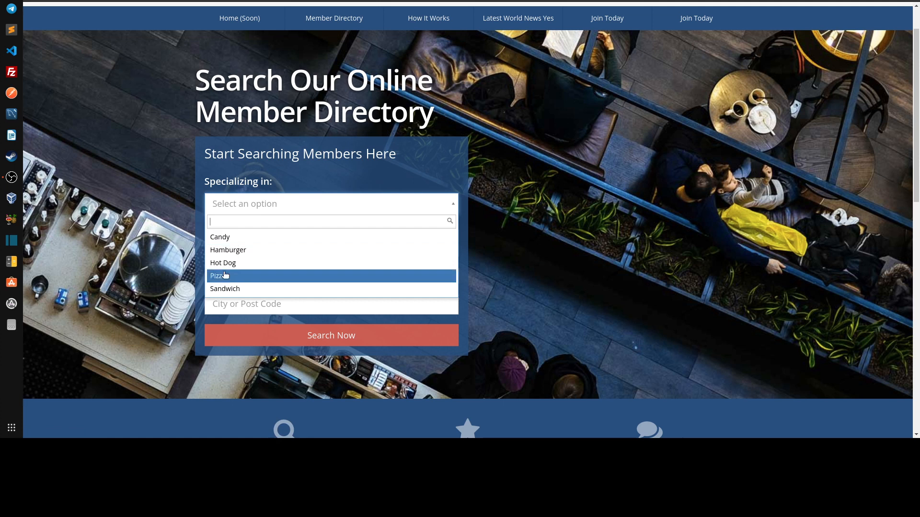
{"action": "left_click", "coordinate": [232, 238]}
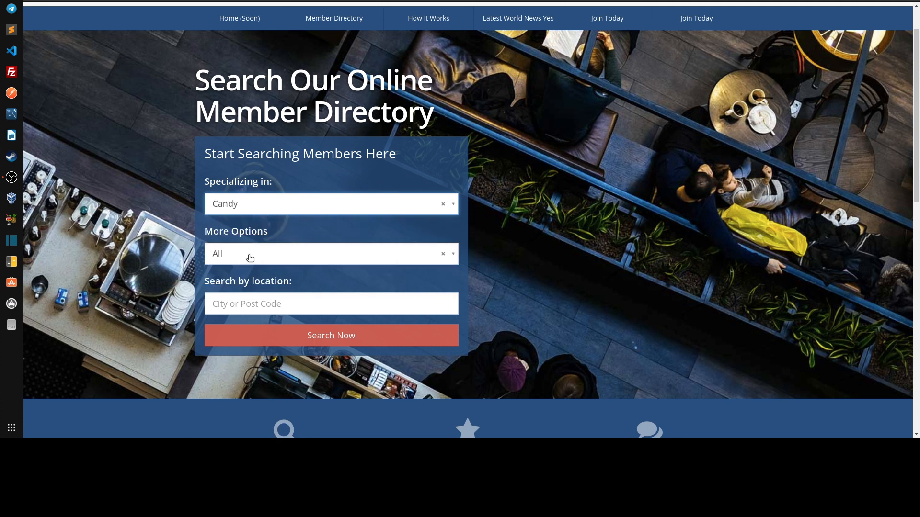
{"action": "left_click", "coordinate": [248, 257]}
{"action": "scroll", "coordinate": [244, 345], "scroll_direction": "down", "scroll_amount": 2}
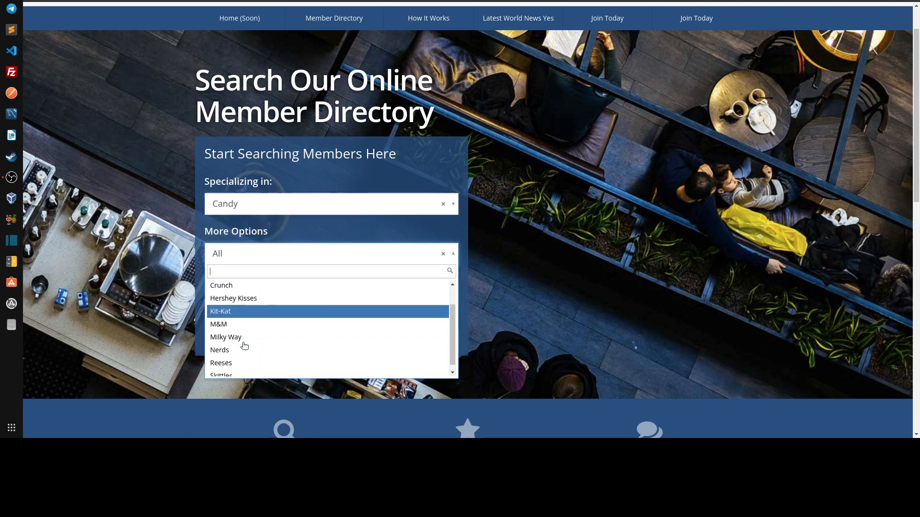
{"action": "left_click", "coordinate": [227, 374]}
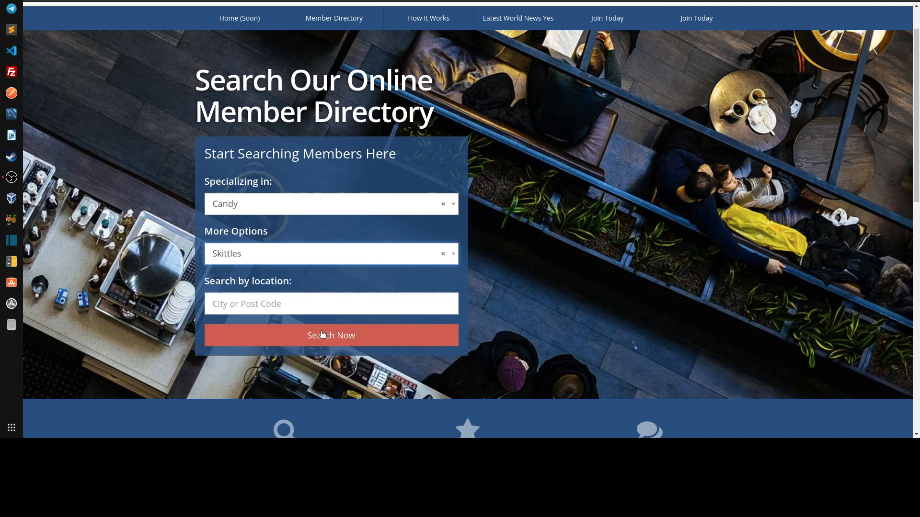
- Run the homepage member search with Candy and Skittles selected
{"action": "left_click", "coordinate": [338, 336]}
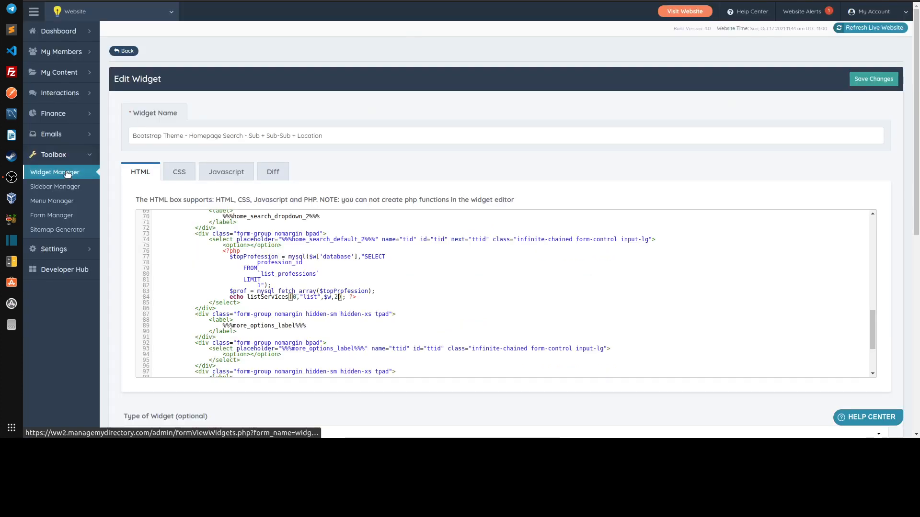
- Check the widget's name and opening code in the editor, and view the Search Box Layout choices in the homepage Design Settings
{"action": "left_click_drag", "start_coordinate": [266, 135], "coordinate": [276, 135]}
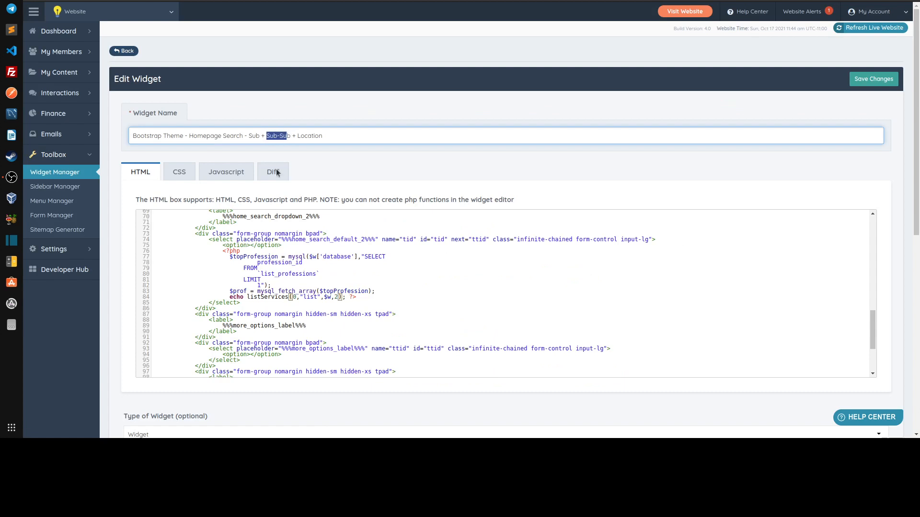
{"action": "left_click", "coordinate": [371, 286]}
{"action": "scroll", "coordinate": [372, 286], "scroll_direction": "up", "scroll_amount": 10}
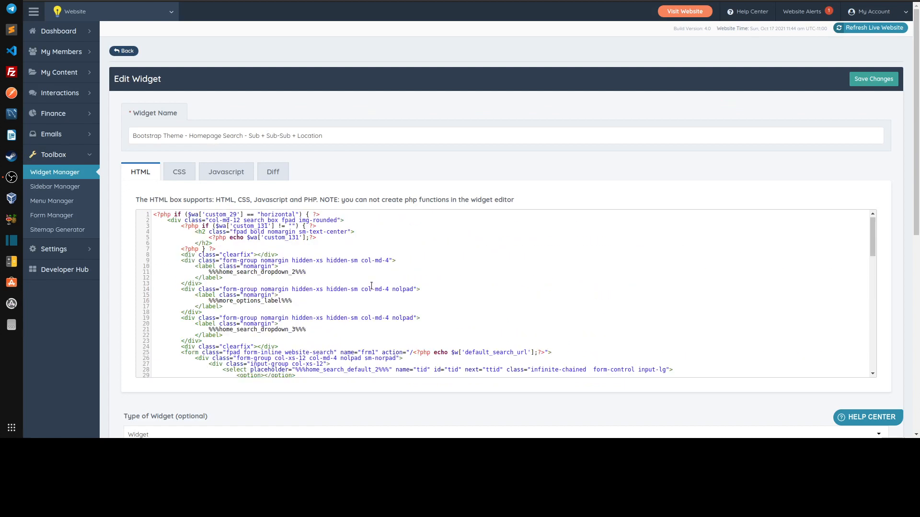
{"action": "scroll", "coordinate": [371, 286], "scroll_direction": "down", "scroll_amount": 3}
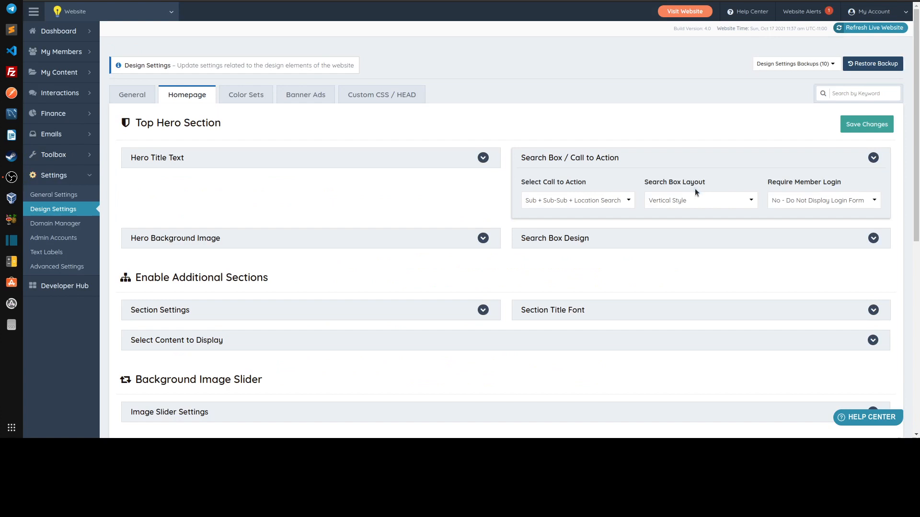
{"action": "left_click", "coordinate": [685, 201]}
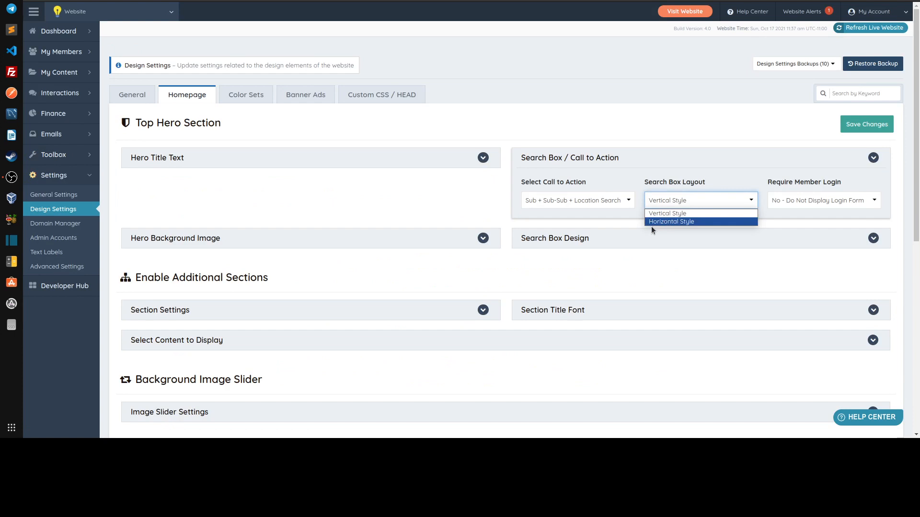
{"action": "key", "text": "Escape"}
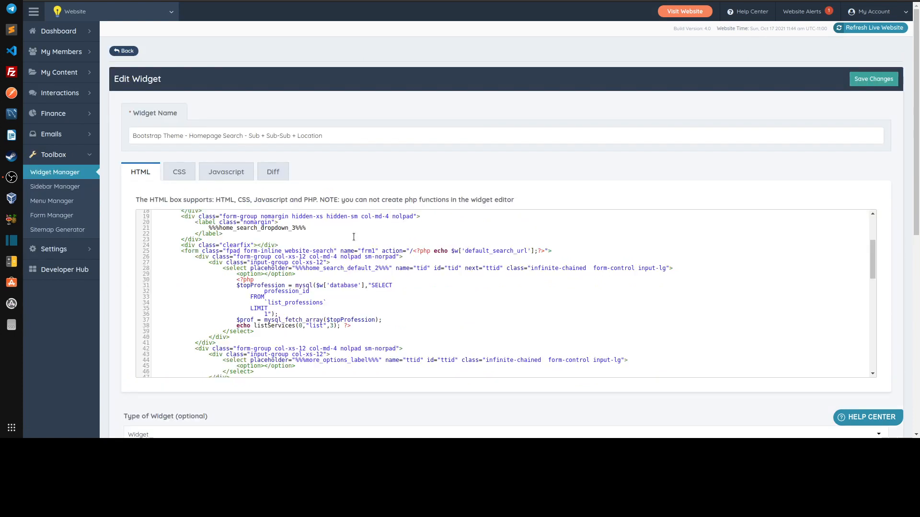
- Return to the widget editor and compare the listServices calls in the horizontal and vertical layout sections, on lines 38 and 84
{"action": "scroll", "coordinate": [353, 236], "scroll_direction": "up", "scroll_amount": 2}
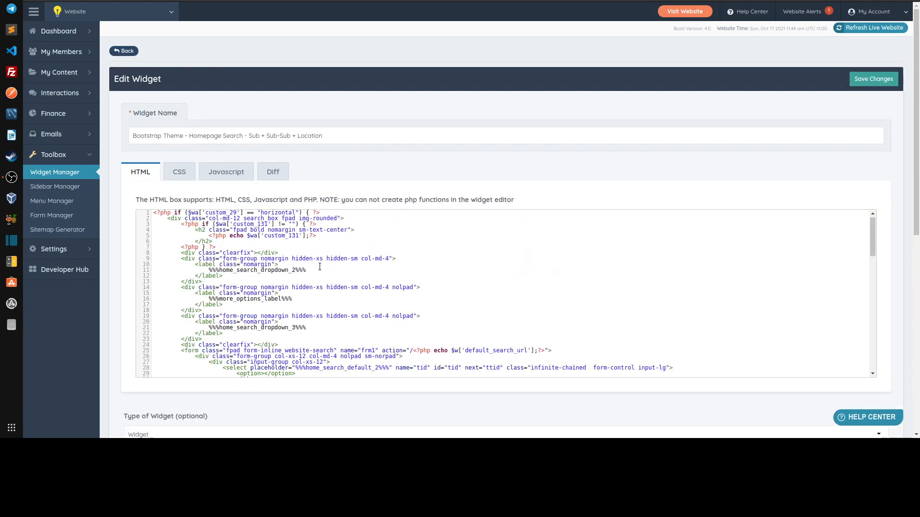
{"action": "scroll", "coordinate": [336, 252], "scroll_direction": "down", "scroll_amount": 4}
{"action": "scroll", "coordinate": [319, 267], "scroll_direction": "down", "scroll_amount": 2}
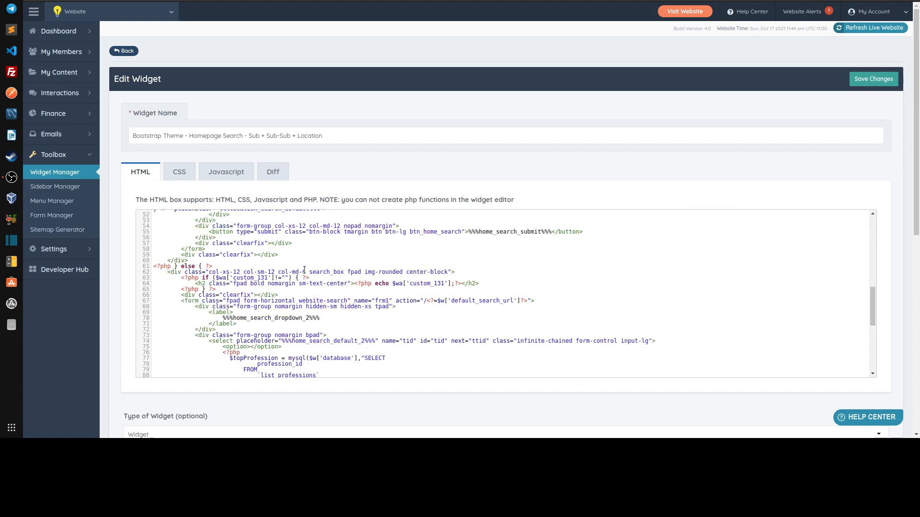
{"action": "scroll", "coordinate": [326, 287], "scroll_direction": "up", "scroll_amount": 5}
{"action": "scroll", "coordinate": [321, 303], "scroll_direction": "up", "scroll_amount": 1}
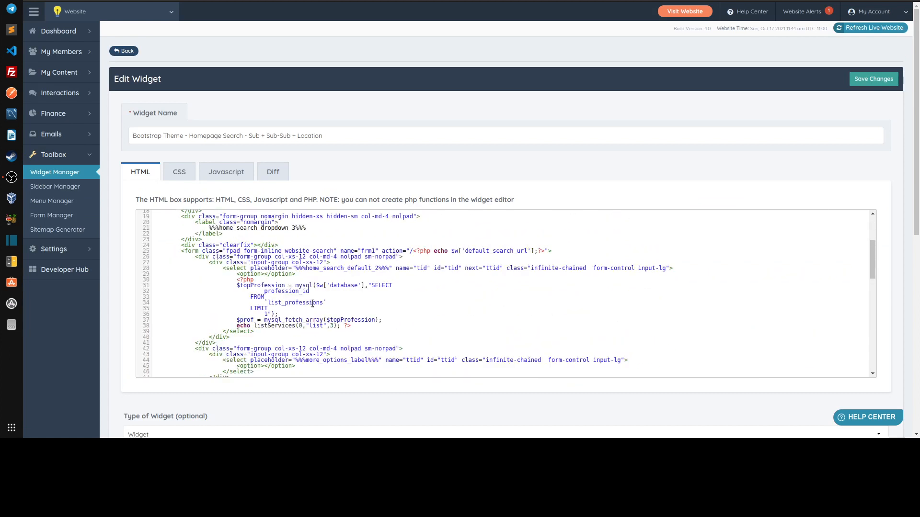
{"action": "scroll", "coordinate": [305, 311], "scroll_direction": "down", "scroll_amount": 2}
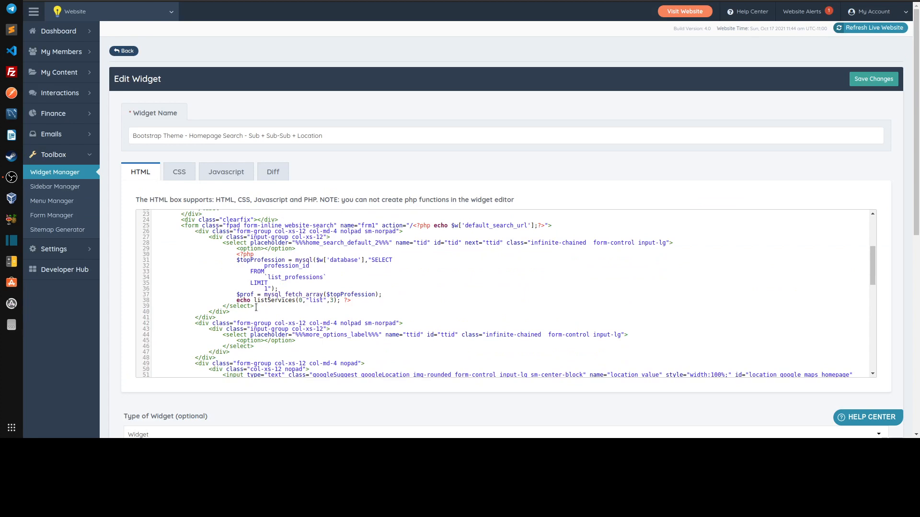
{"action": "left_click_drag", "start_coordinate": [254, 300], "coordinate": [297, 300]}
{"action": "left_click", "coordinate": [328, 306]}
{"action": "left_click", "coordinate": [333, 300]}
{"action": "scroll", "coordinate": [357, 305], "scroll_direction": "down", "scroll_amount": 10}
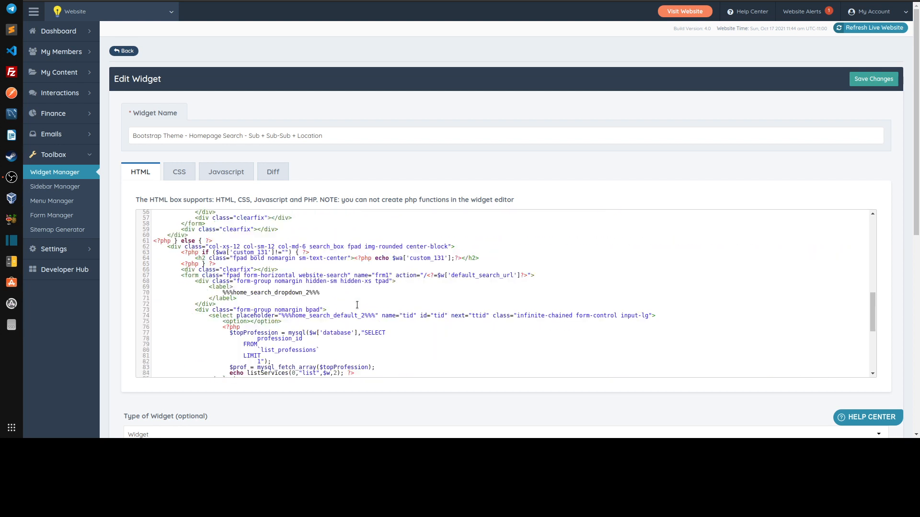
{"action": "scroll", "coordinate": [355, 295], "scroll_direction": "down", "scroll_amount": 5}
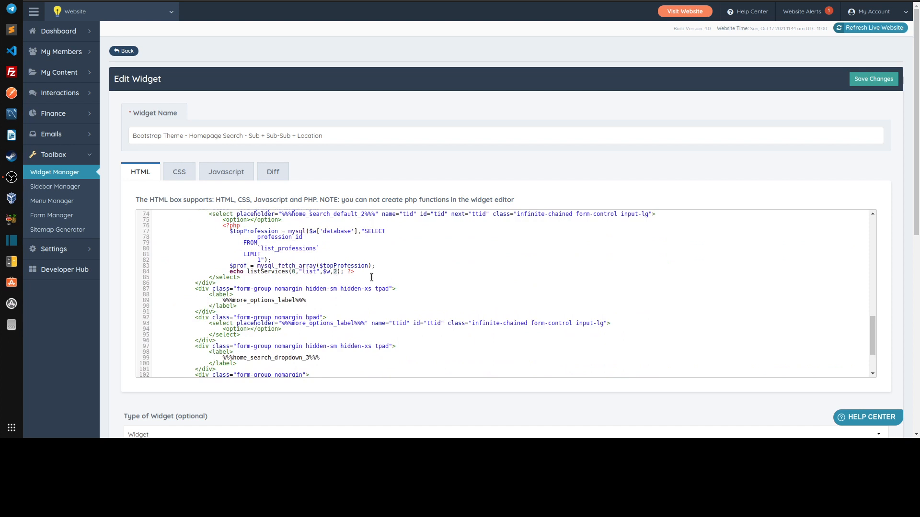
{"action": "scroll", "coordinate": [344, 272], "scroll_direction": "down", "scroll_amount": 4}
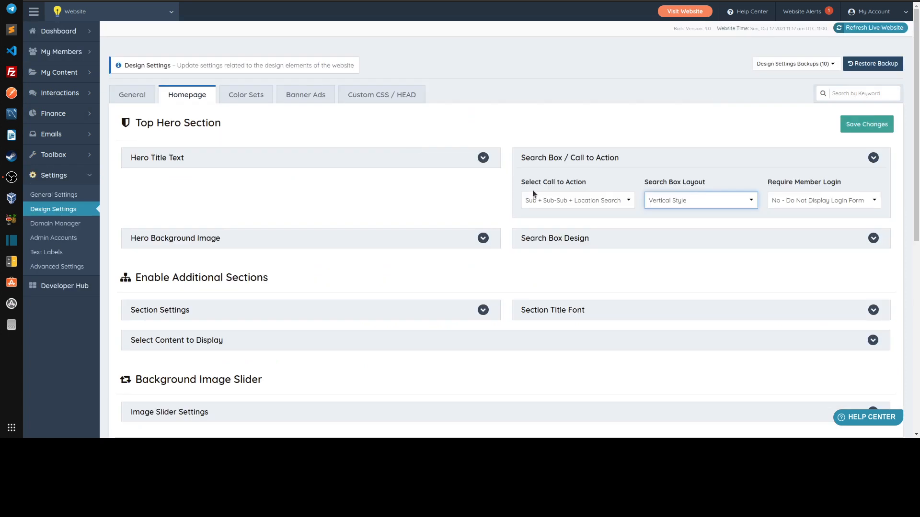
- Look through the Select Call to Action search types in the homepage Design Settings, keeping Sub + Sub-Sub + Location Search
{"action": "left_click", "coordinate": [565, 199]}
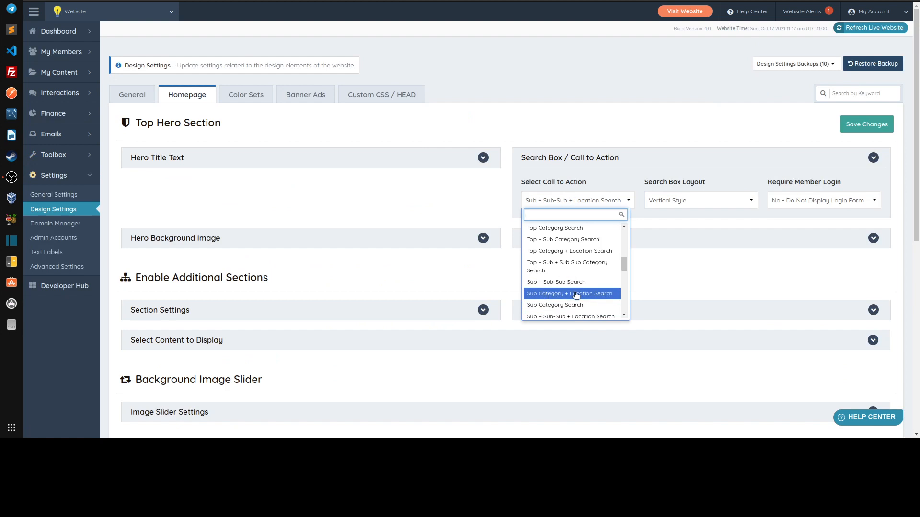
{"action": "scroll", "coordinate": [575, 295], "scroll_direction": "down", "scroll_amount": 2}
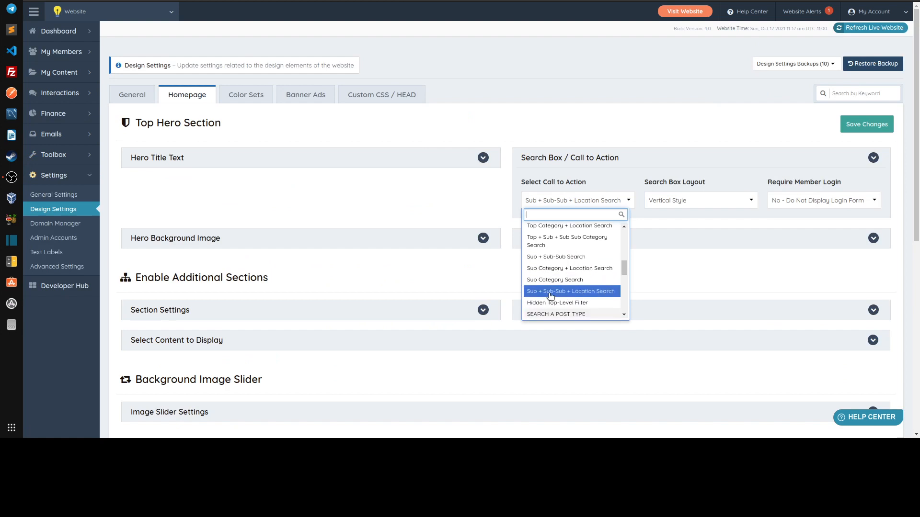
{"action": "scroll", "coordinate": [580, 298], "scroll_direction": "up", "scroll_amount": 2}
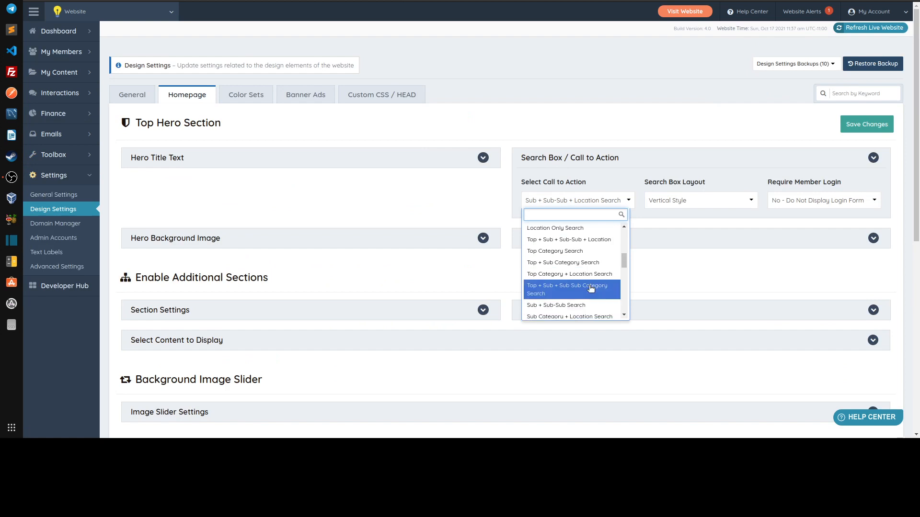
{"action": "scroll", "coordinate": [591, 288], "scroll_direction": "down", "scroll_amount": 5}
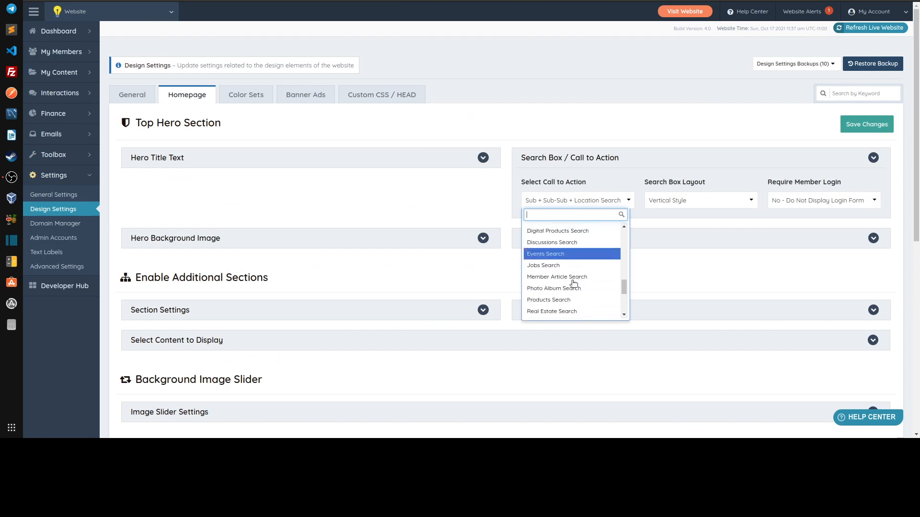
{"action": "scroll", "coordinate": [573, 283], "scroll_direction": "down", "scroll_amount": 1}
{"action": "scroll", "coordinate": [573, 284], "scroll_direction": "up", "scroll_amount": 4}
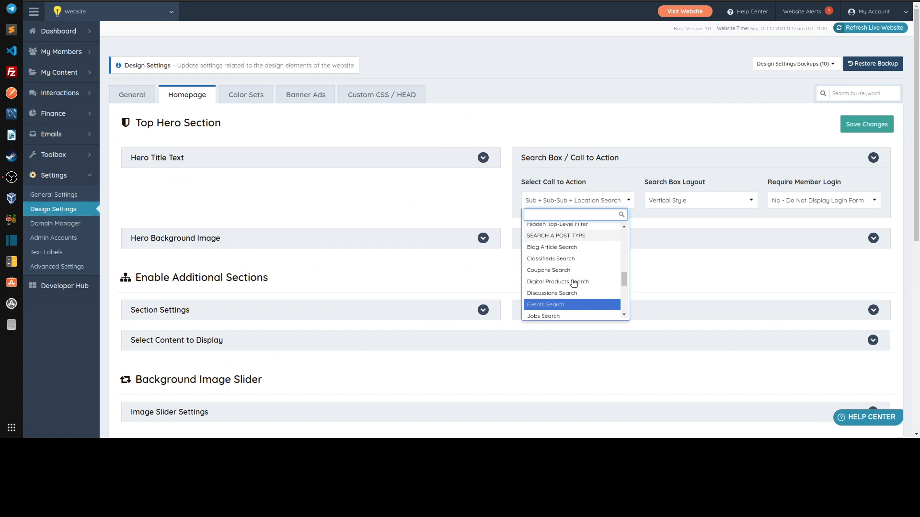
{"action": "scroll", "coordinate": [573, 284], "scroll_direction": "up", "scroll_amount": 3}
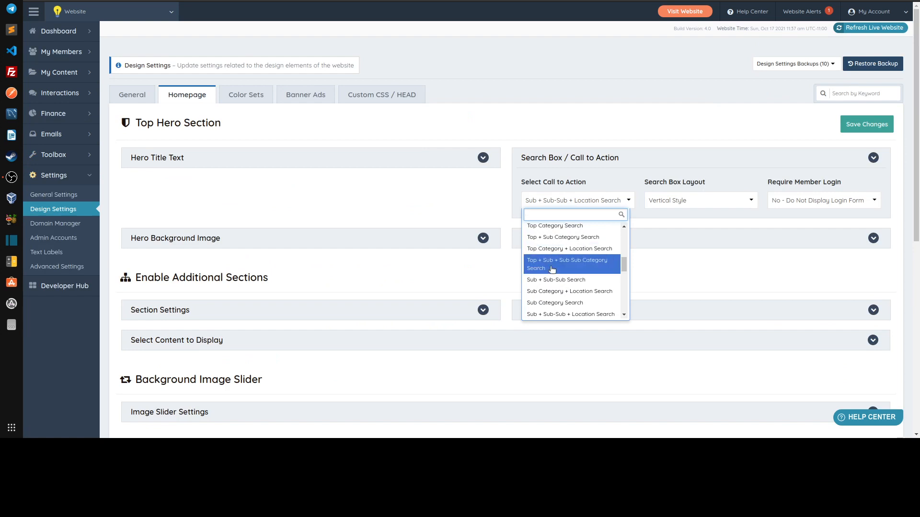
{"action": "left_click", "coordinate": [450, 194]}
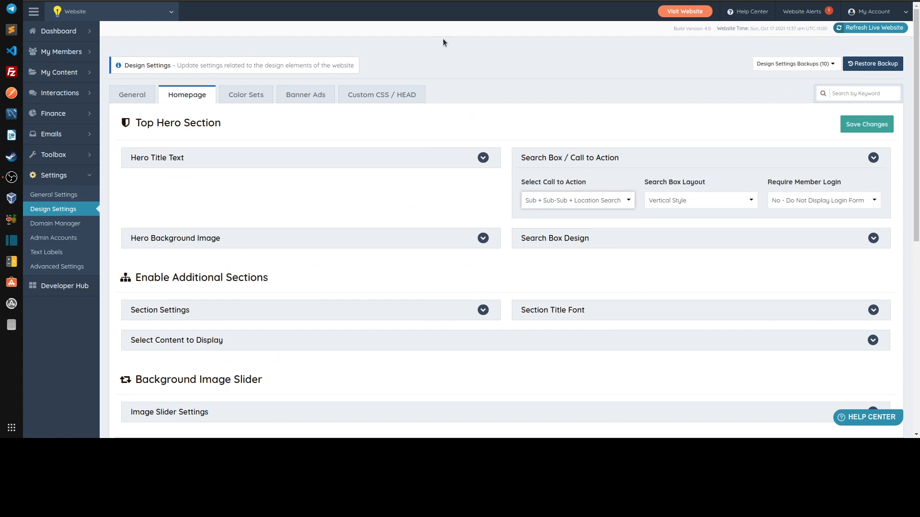